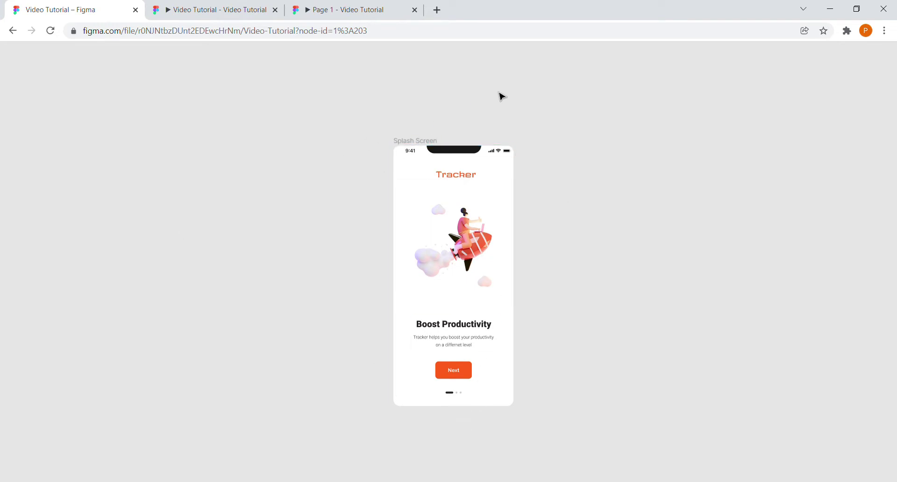
Step: Restore the hidden interface and make two duplicates of the Splash Screen frame
{"action": "right_click", "coordinate": [607, 180]}
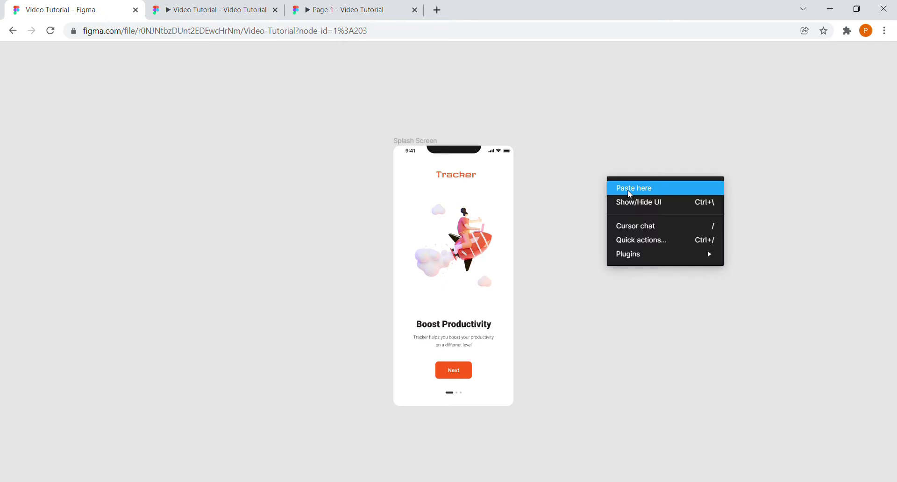
{"action": "left_click", "coordinate": [638, 202]}
{"action": "left_click", "coordinate": [417, 145]}
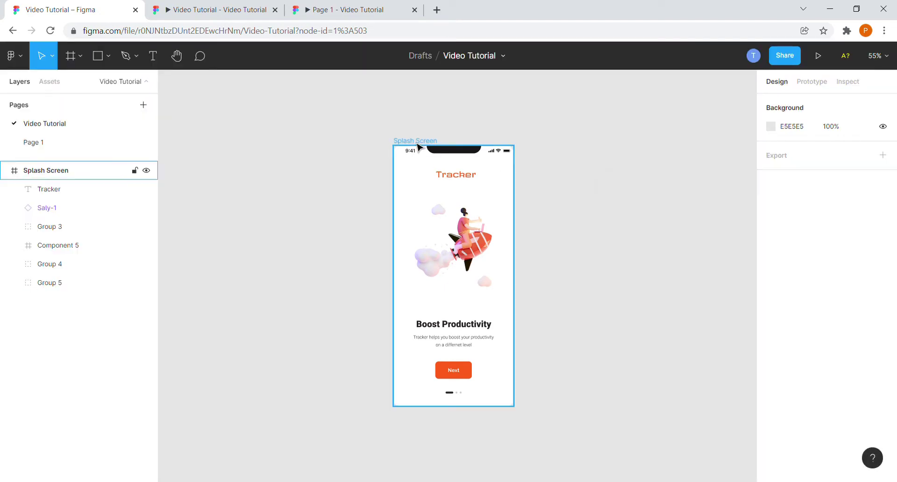
{"action": "left_click", "coordinate": [418, 147]}
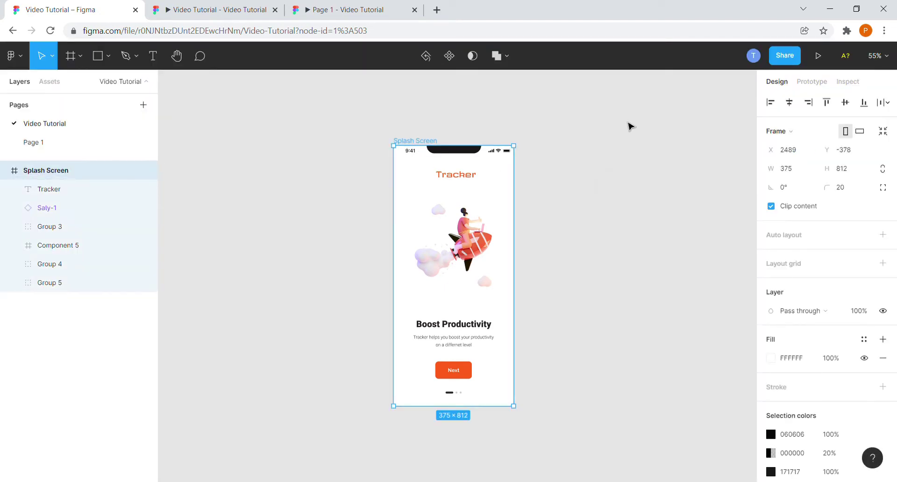
{"action": "key", "text": "ctrl+d"}
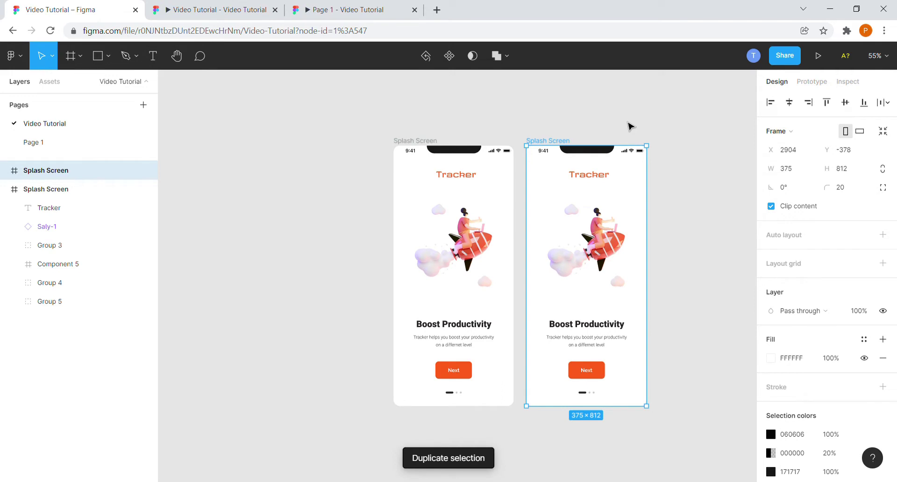
{"action": "key", "text": "ctrl+d"}
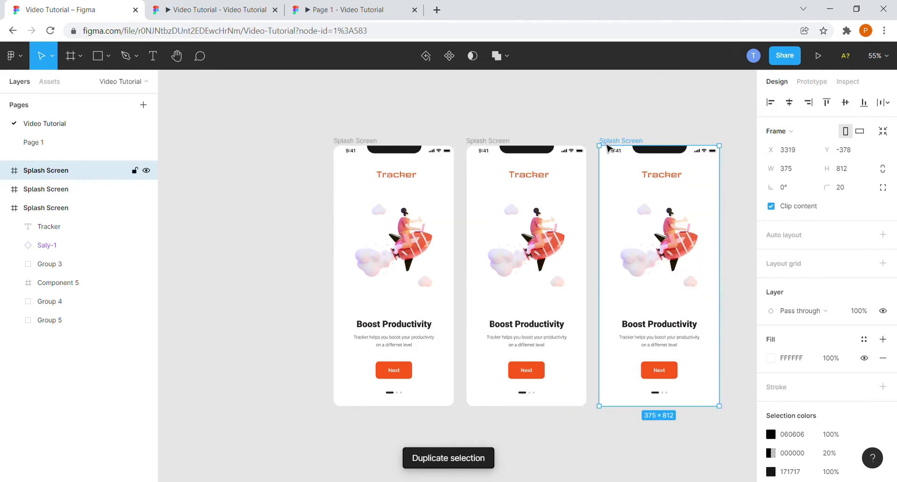
Step: Delete all contents of the first two Splash Screen frames
{"action": "left_click", "coordinate": [355, 141]}
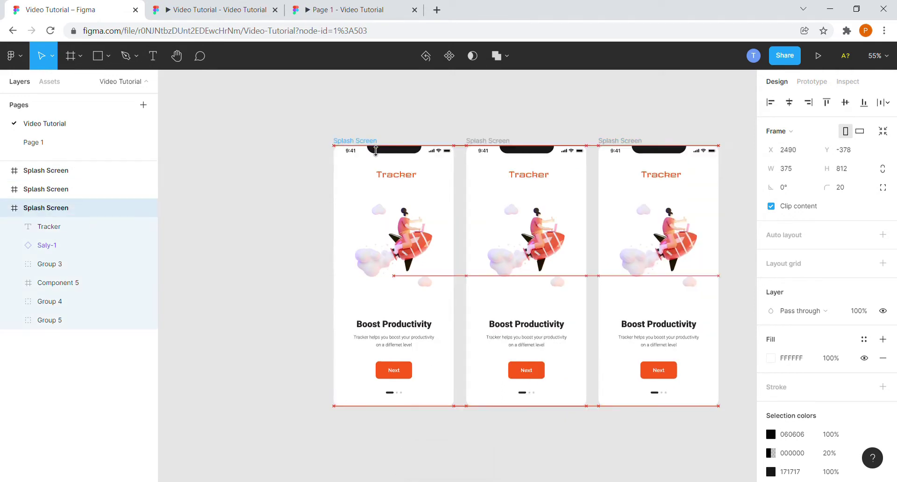
{"action": "left_click", "coordinate": [483, 146]}
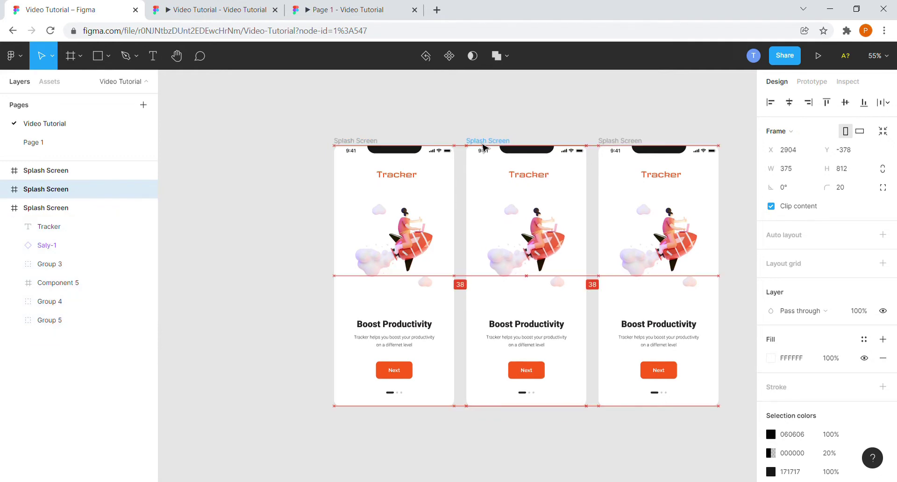
{"action": "left_click", "coordinate": [489, 113]}
{"action": "scroll", "coordinate": [403, 166], "scroll_direction": "down", "scroll_amount": 1}
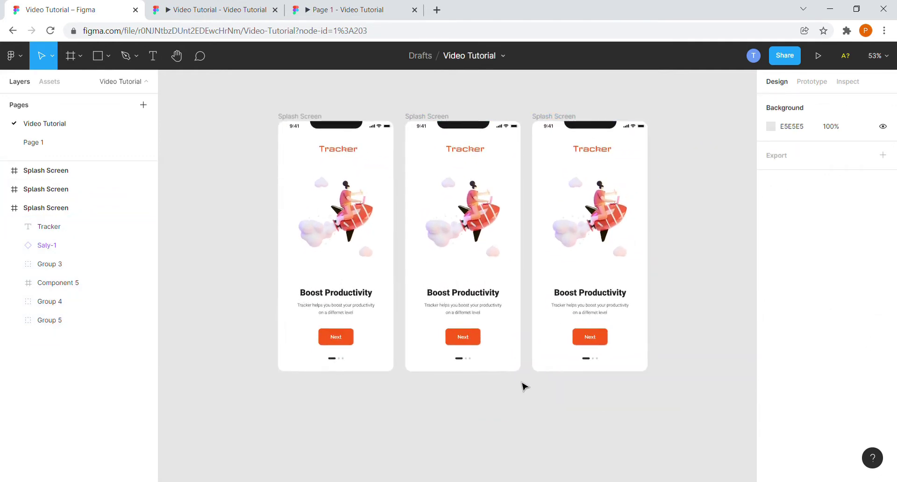
{"action": "left_click_drag", "start_coordinate": [528, 385], "coordinate": [294, 148]}
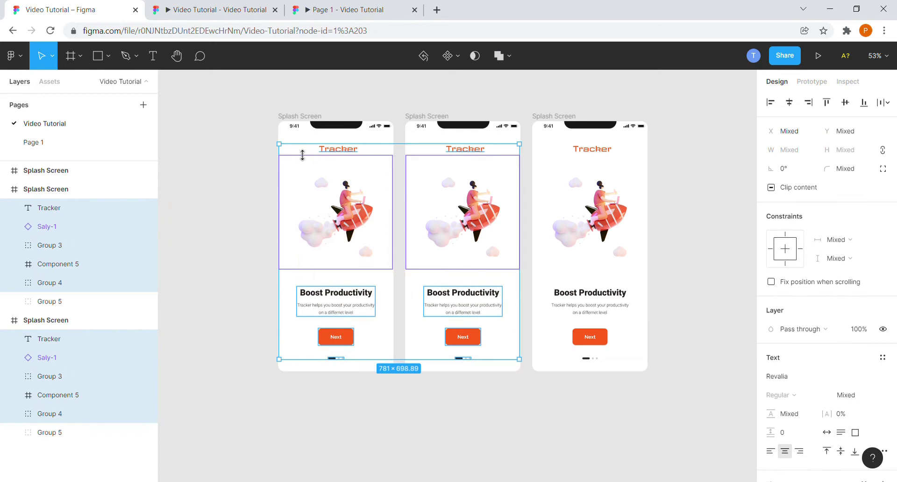
{"action": "key", "text": "Delete"}
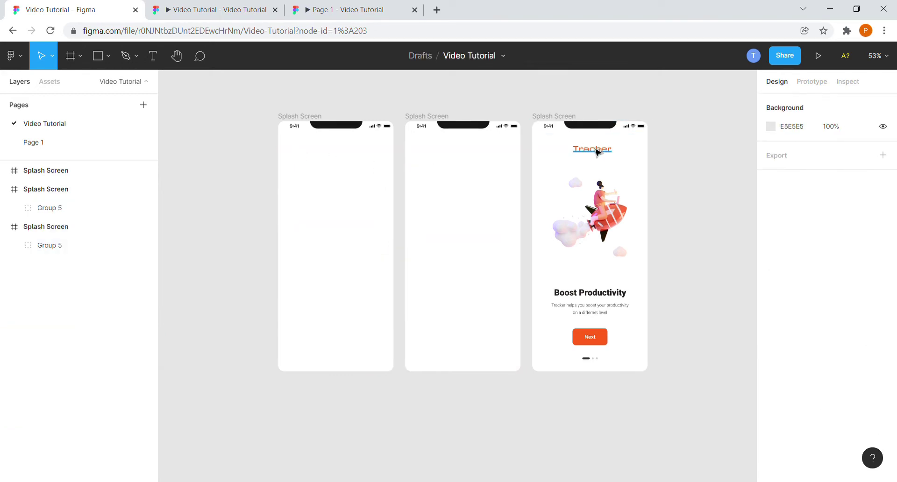
Step: Copy the Tracker wordmark into the first frame and centre it vertically
{"action": "left_click", "coordinate": [598, 152]}
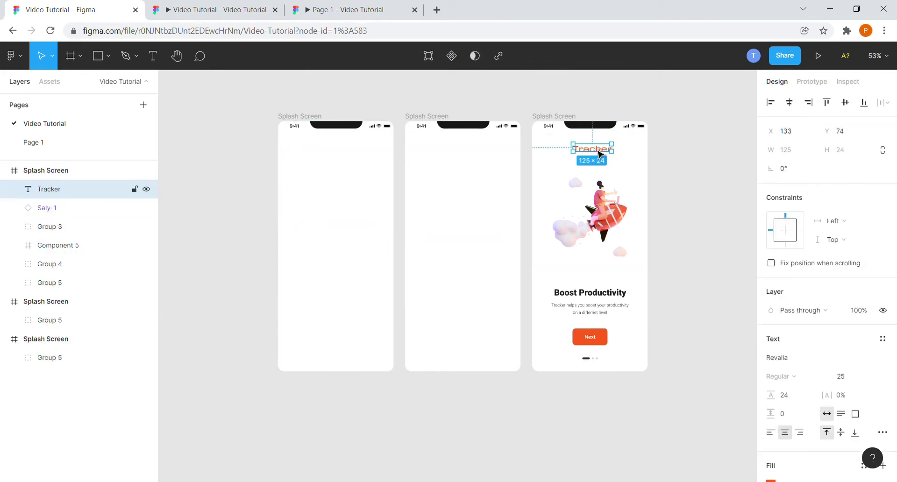
{"action": "left_click_drag", "start_coordinate": [599, 153], "coordinate": [343, 248]}
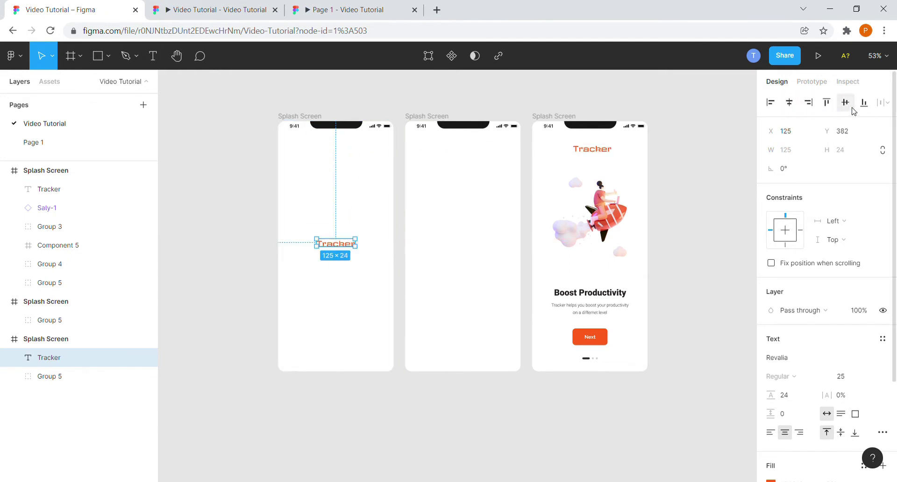
{"action": "left_click", "coordinate": [851, 108]}
{"action": "scroll", "coordinate": [446, 243], "scroll_direction": "down", "scroll_amount": 1}
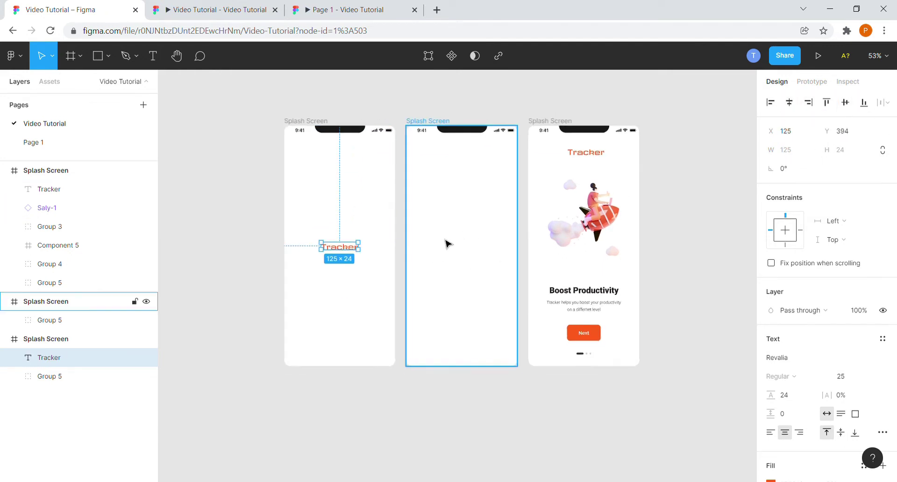
{"action": "scroll", "coordinate": [278, 240], "scroll_direction": "up", "scroll_amount": 3}
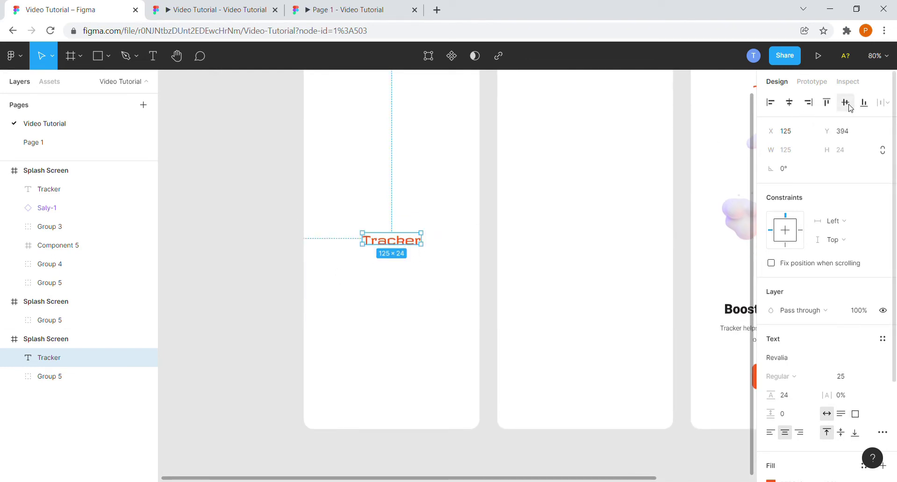
{"action": "left_click", "coordinate": [447, 194]}
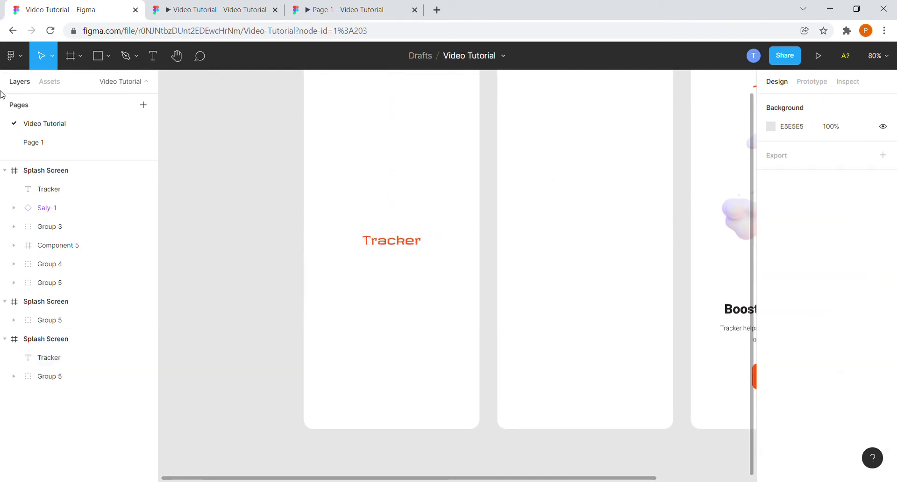
Step: Draw a circle in the first frame, centred vertically over the Tracker text
{"action": "left_click", "coordinate": [109, 56]}
{"action": "left_click", "coordinate": [106, 126]}
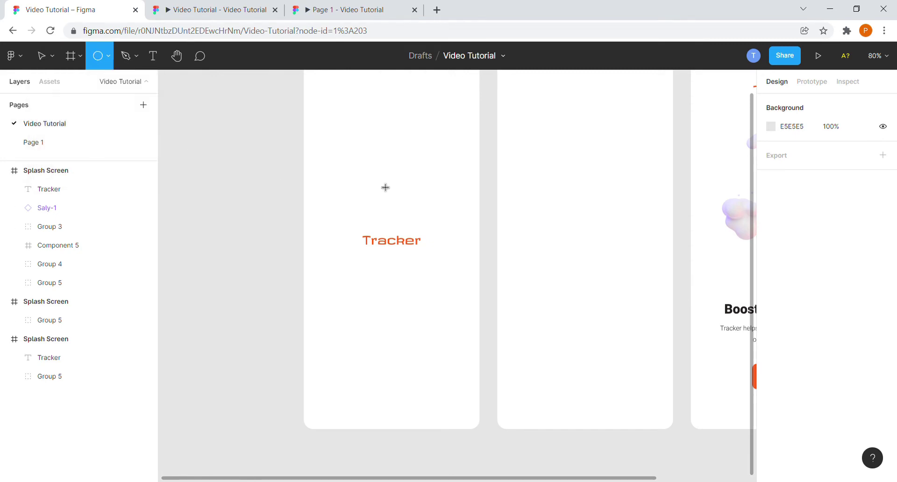
{"action": "left_click_drag", "start_coordinate": [372, 164], "coordinate": [408, 204]}
{"action": "left_click_drag", "start_coordinate": [377, 161], "coordinate": [397, 242]}
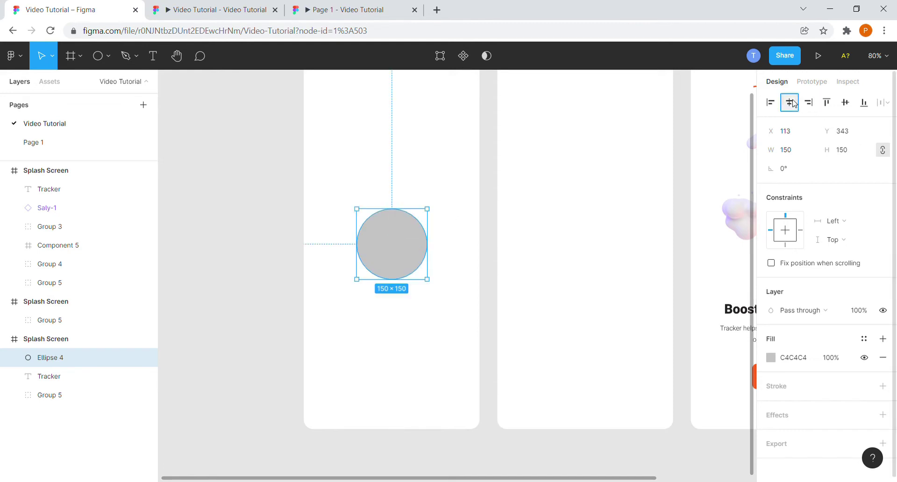
{"action": "left_click", "coordinate": [845, 102]}
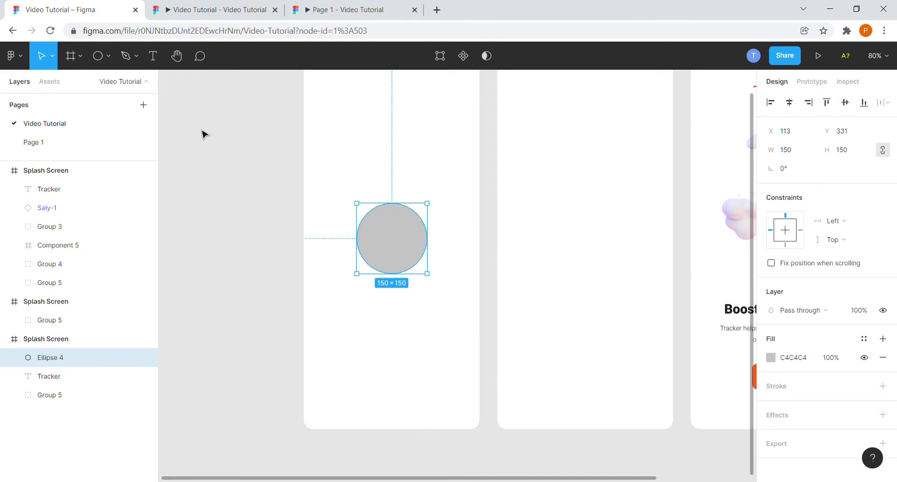
Step: Fill the circle orange FF5C19 and place the Tracker text layer above it
{"action": "left_click", "coordinate": [772, 358]}
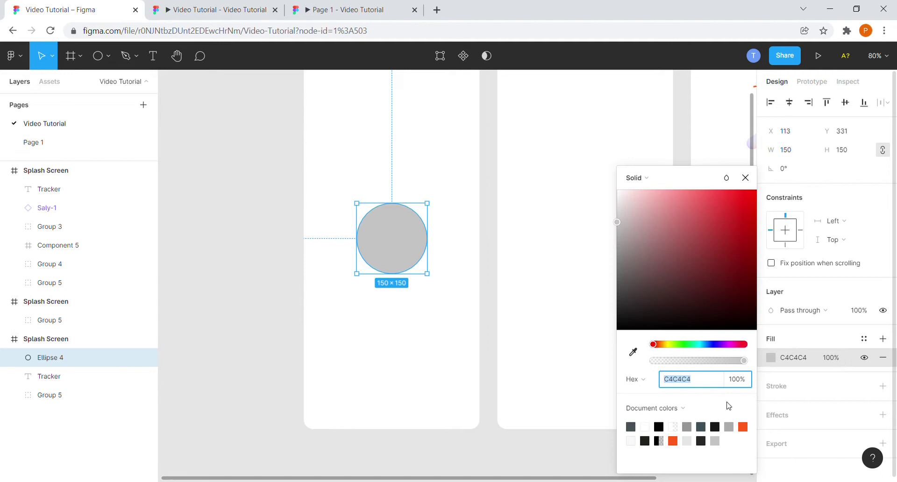
{"action": "left_click", "coordinate": [743, 427]}
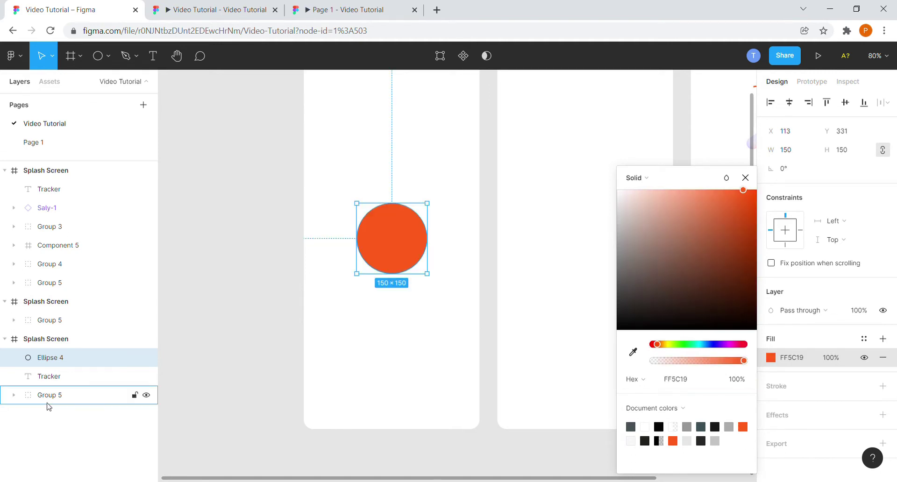
{"action": "left_click", "coordinate": [346, 334]}
{"action": "left_click", "coordinate": [423, 252]}
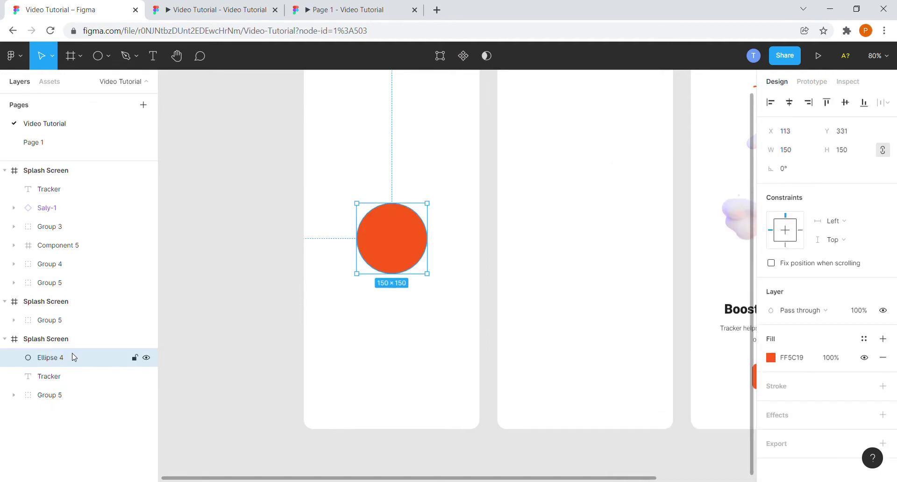
{"action": "left_click_drag", "start_coordinate": [70, 359], "coordinate": [71, 375]}
Step: Make the Tracker wordmark white using the eyedropper
{"action": "left_click", "coordinate": [73, 362]}
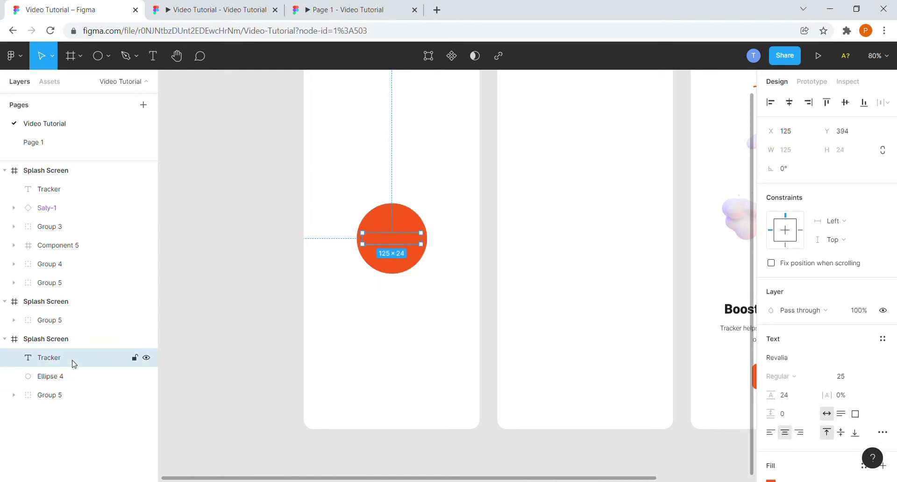
{"action": "key", "text": "i"}
{"action": "left_click", "coordinate": [415, 206]}
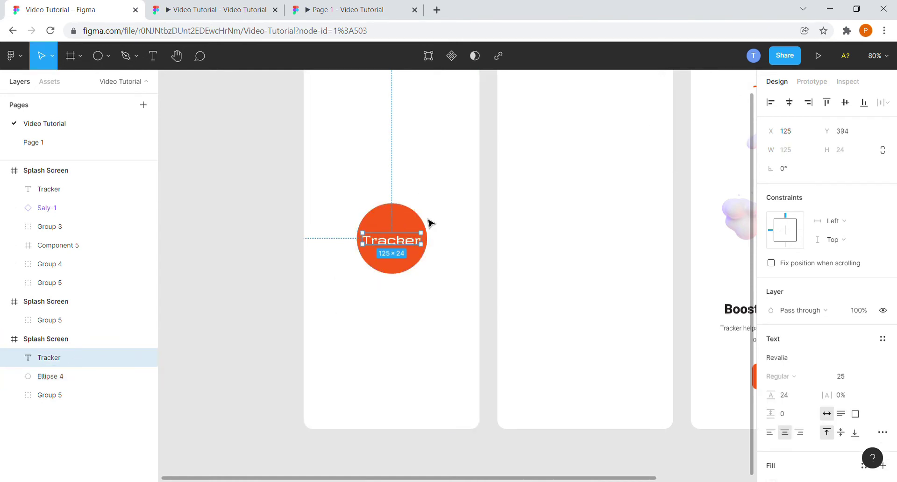
{"action": "left_click", "coordinate": [452, 298]}
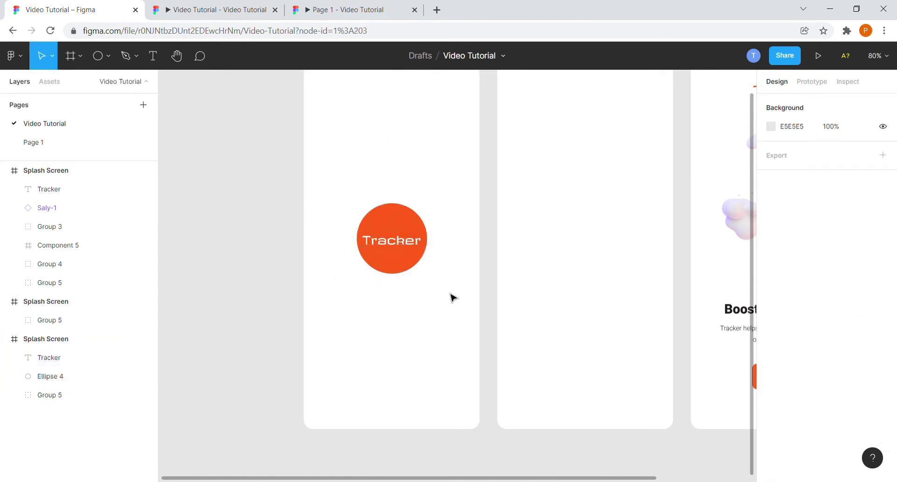
Step: Rename the orange circle layer to 'Transition'
{"action": "left_click", "coordinate": [392, 212]}
{"action": "double_click", "coordinate": [68, 377]}
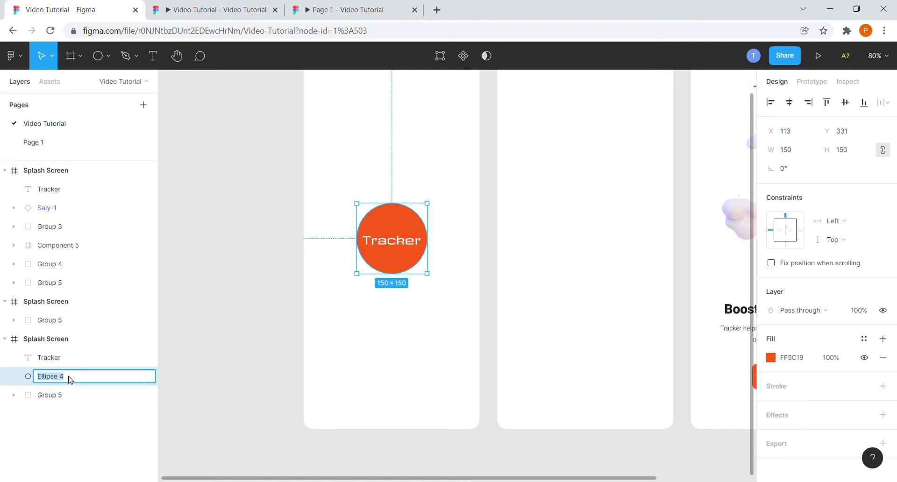
{"action": "type", "text": "Transition"}
{"action": "left_click", "coordinate": [330, 135]}
{"action": "left_click", "coordinate": [402, 248]}
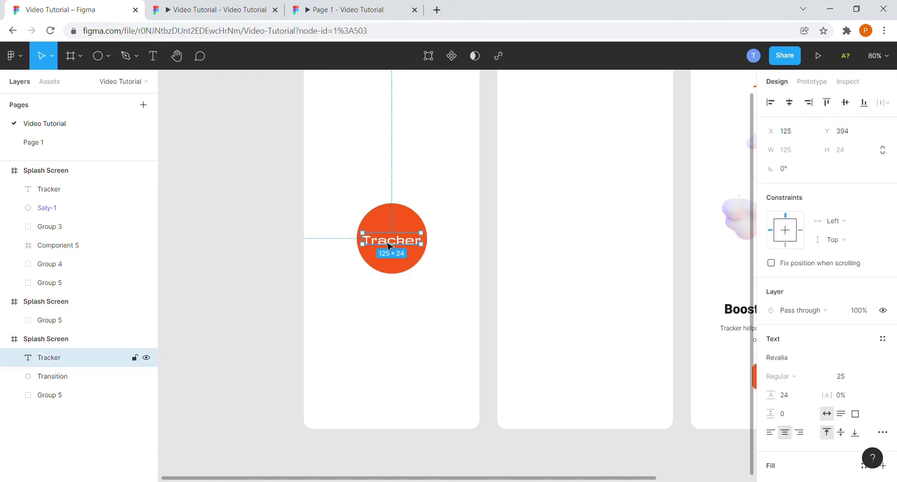
{"action": "left_click_drag", "start_coordinate": [456, 161], "coordinate": [346, 279]}
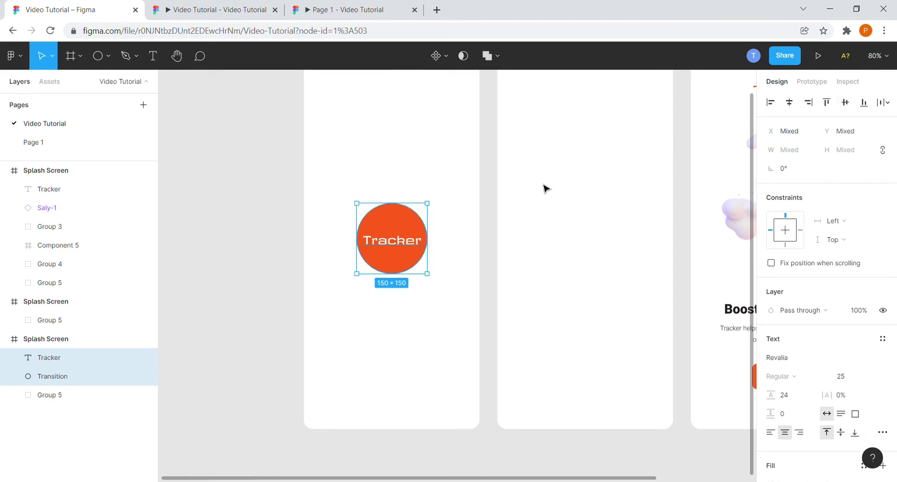
{"action": "scroll", "coordinate": [486, 311], "scroll_direction": "down", "scroll_amount": 5}
{"action": "left_click", "coordinate": [485, 311]}
{"action": "scroll", "coordinate": [509, 220], "scroll_direction": "up", "scroll_amount": 4}
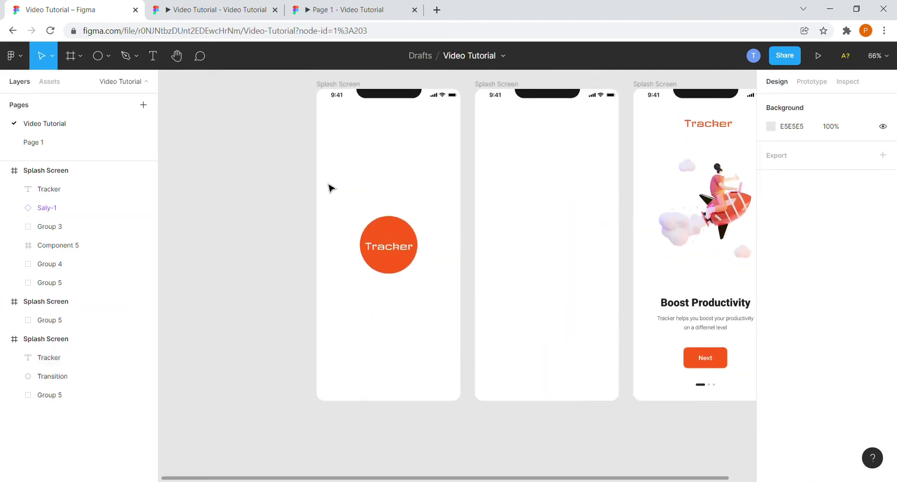
Step: Draw a grey rectangle covering the middle splash screen frame
{"action": "left_click_drag", "start_coordinate": [331, 186], "coordinate": [472, 261]}
{"action": "left_click", "coordinate": [472, 260]}
{"action": "scroll", "coordinate": [354, 166], "scroll_direction": "down", "scroll_amount": 3}
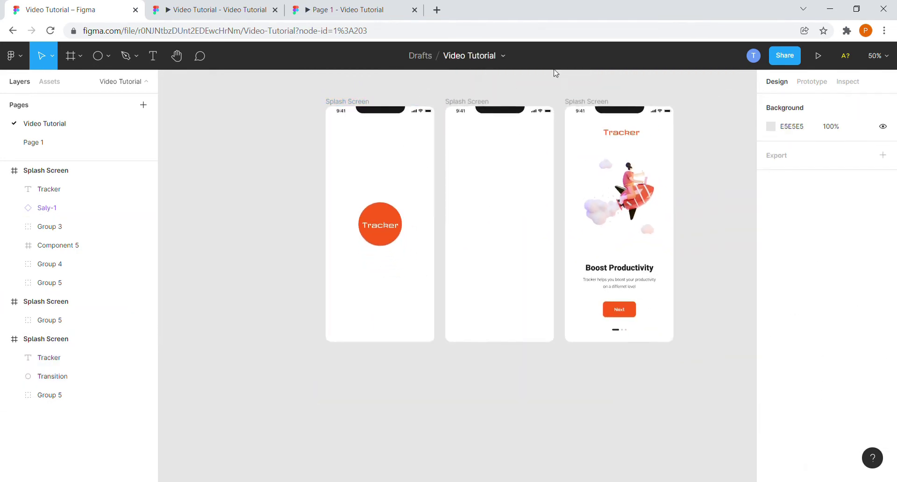
{"action": "scroll", "coordinate": [555, 72], "scroll_direction": "up", "scroll_amount": 2}
{"action": "scroll", "coordinate": [407, 150], "scroll_direction": "down", "scroll_amount": 4}
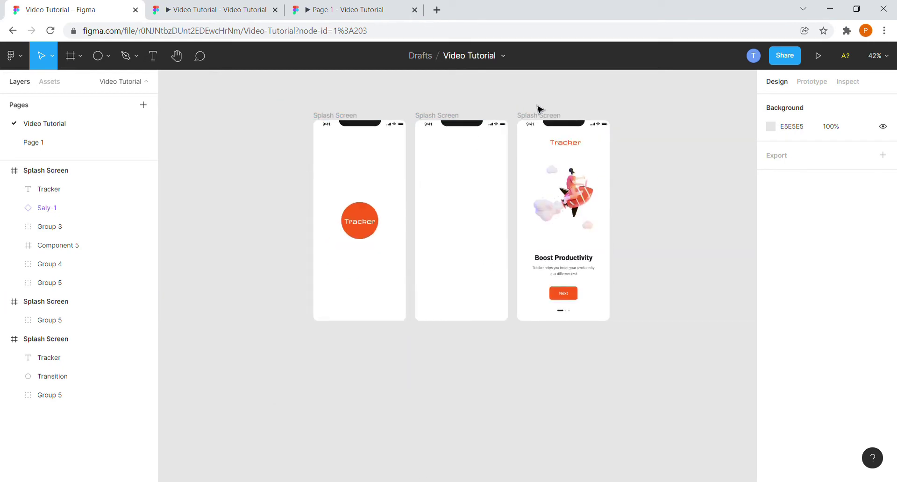
{"action": "scroll", "coordinate": [531, 136], "scroll_direction": "up", "scroll_amount": 3}
{"action": "scroll", "coordinate": [531, 137], "scroll_direction": "up", "scroll_amount": 2}
{"action": "left_click", "coordinate": [108, 56]}
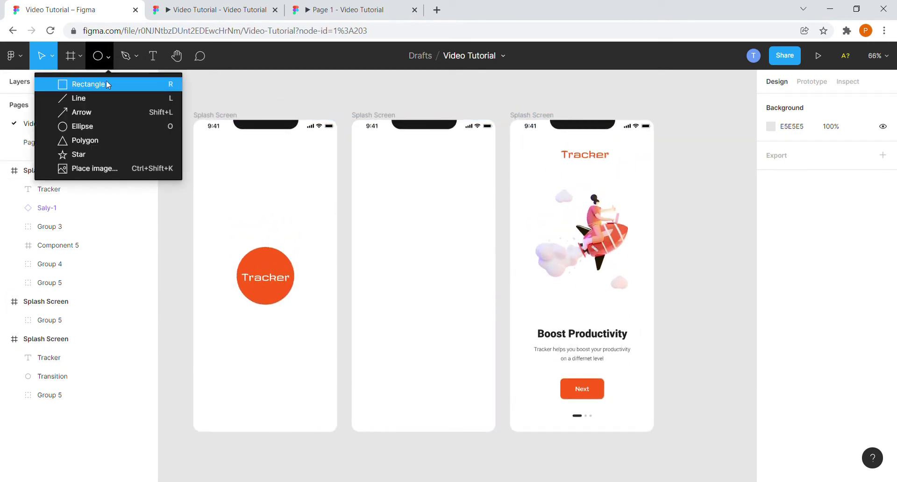
{"action": "left_click", "coordinate": [105, 84]}
{"action": "left_click_drag", "start_coordinate": [318, 112], "coordinate": [551, 425]}
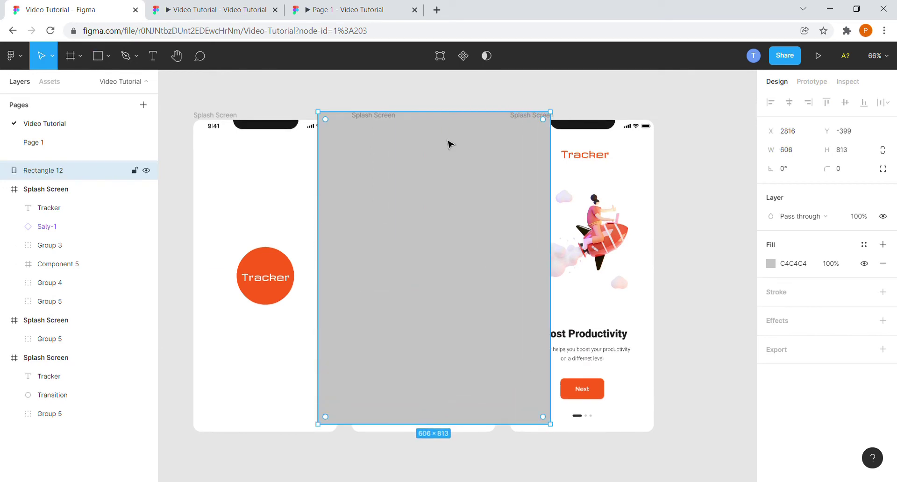
Step: Centre the rectangle over the middle frame and set its width to 679
{"action": "left_click_drag", "start_coordinate": [446, 178], "coordinate": [434, 186]}
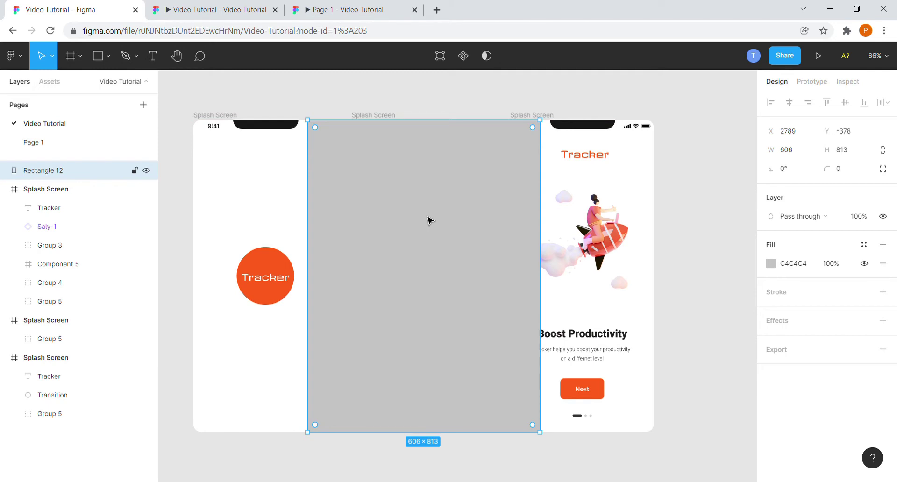
{"action": "left_click_drag", "start_coordinate": [314, 186], "coordinate": [288, 183]}
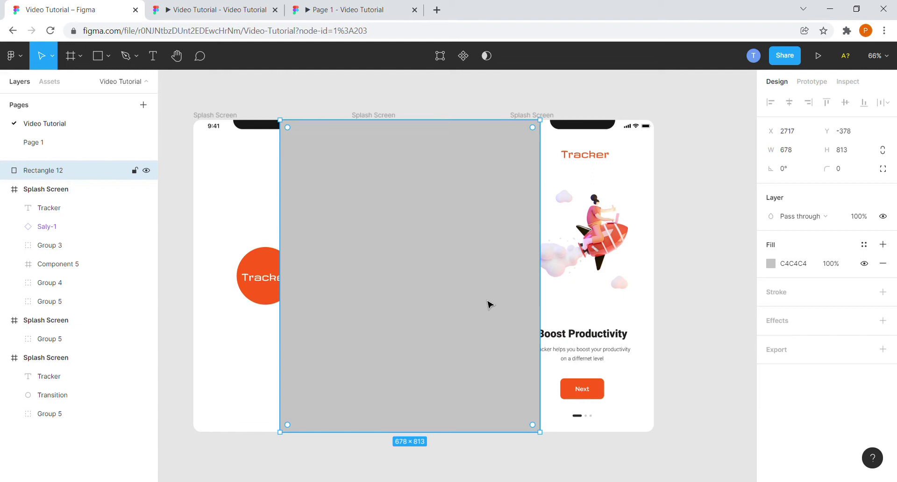
{"action": "left_click_drag", "start_coordinate": [461, 278], "coordinate": [477, 279]}
{"action": "left_click", "coordinate": [798, 153]}
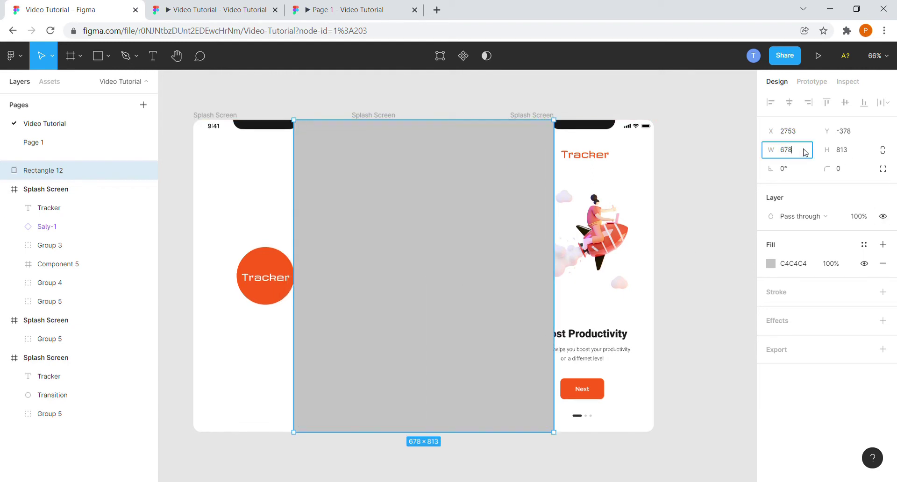
{"action": "type", "text": "679"}
{"action": "left_click", "coordinate": [411, 106]}
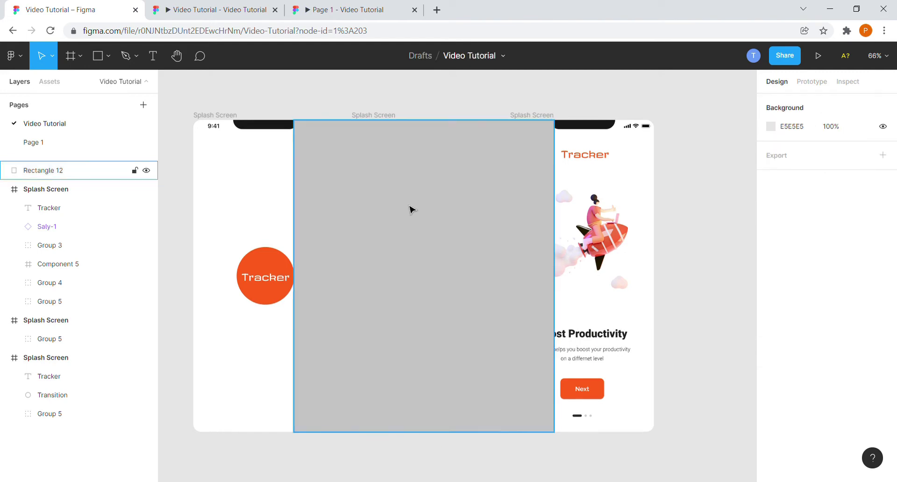
{"action": "left_click_drag", "start_coordinate": [410, 209], "coordinate": [408, 210]}
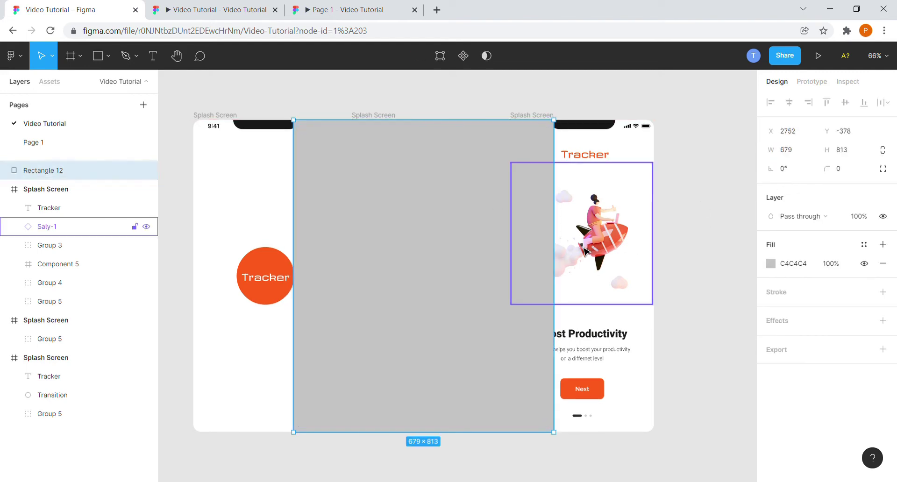
Step: Give the rectangle a 200 corner radius and align its top with the frames
{"action": "left_click", "coordinate": [848, 169]}
{"action": "type", "text": "200"}
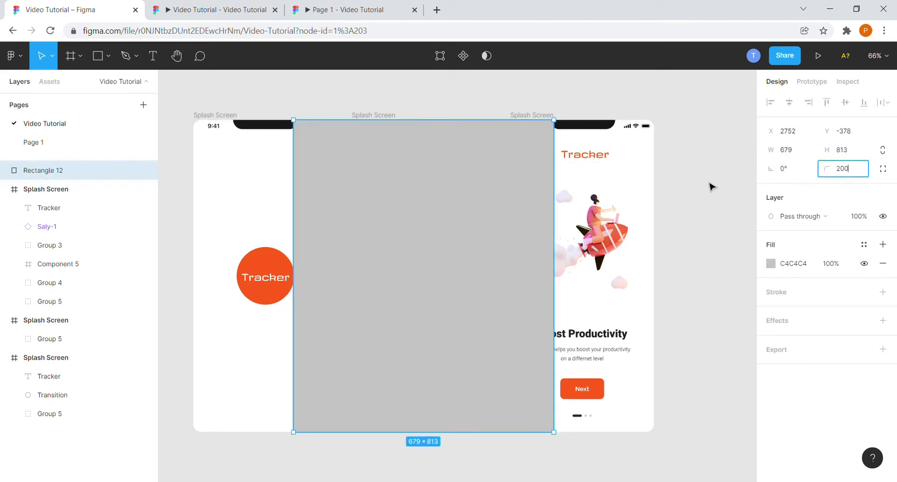
{"action": "key", "text": "Return"}
{"action": "left_click_drag", "start_coordinate": [432, 312], "coordinate": [432, 312]}
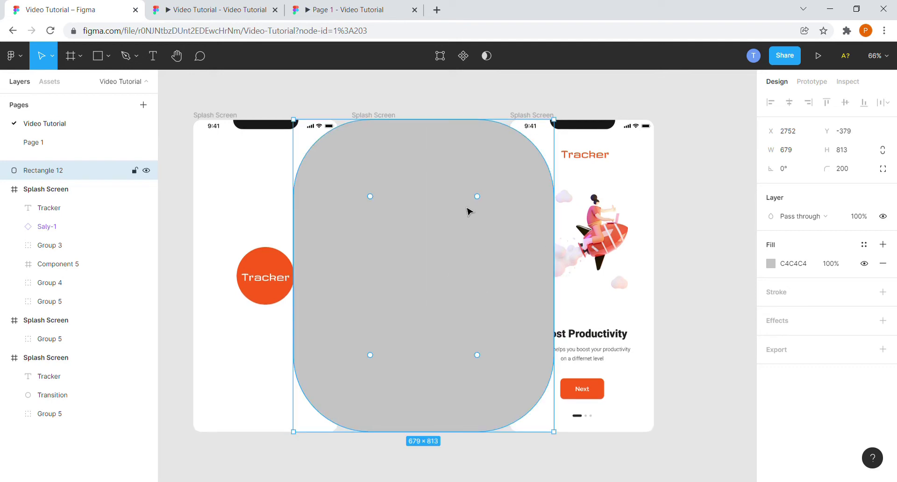
Step: Fill the rounded rectangle with the logo circle's orange via the eyedropper
{"action": "key", "text": "i"}
{"action": "left_click", "coordinate": [270, 262]}
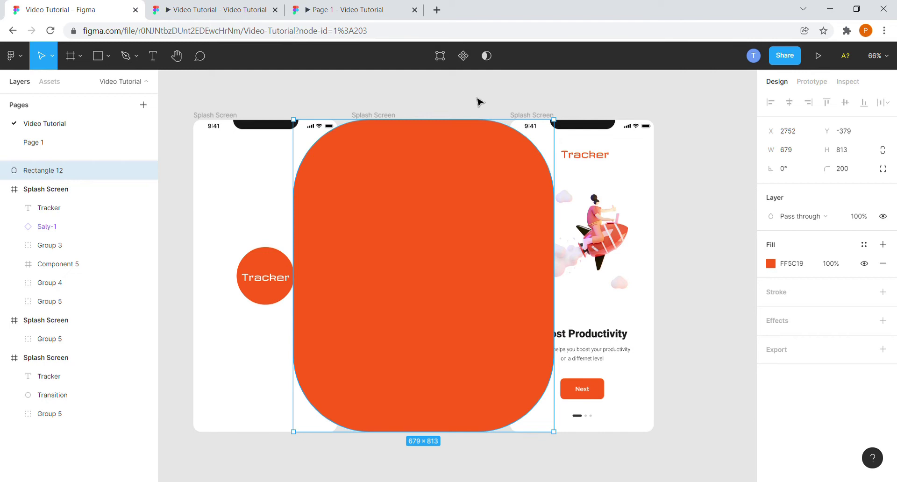
{"action": "left_click", "coordinate": [477, 100]}
{"action": "left_click", "coordinate": [384, 118]}
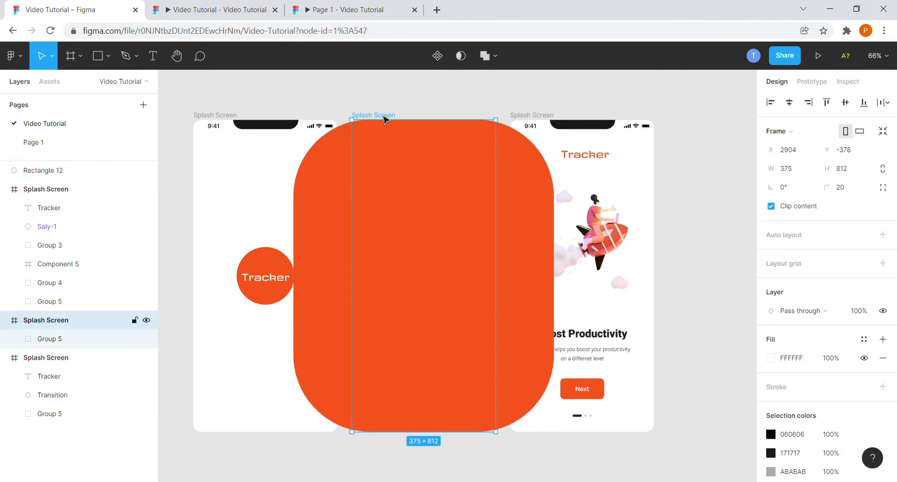
Step: Rename the rectangle layer to 'Transition'
{"action": "left_click", "coordinate": [46, 171]}
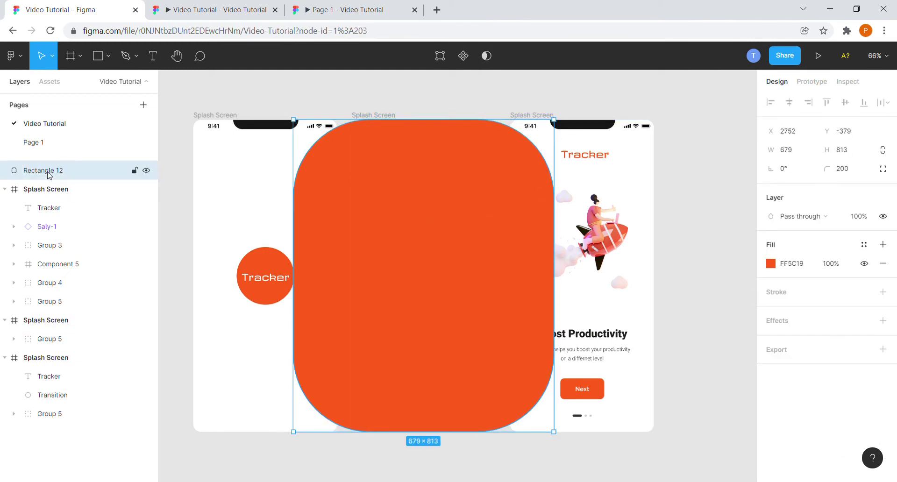
{"action": "double_click", "coordinate": [49, 173]}
{"action": "type", "text": "Transition"}
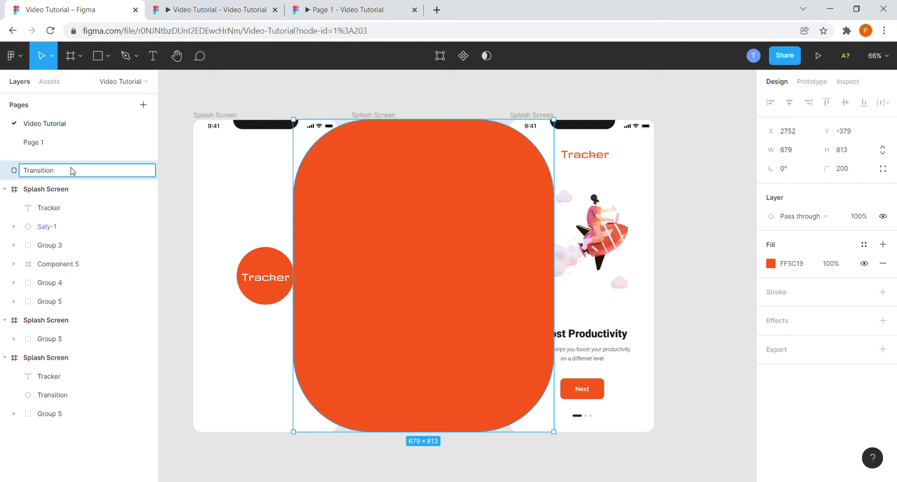
{"action": "left_click", "coordinate": [192, 209]}
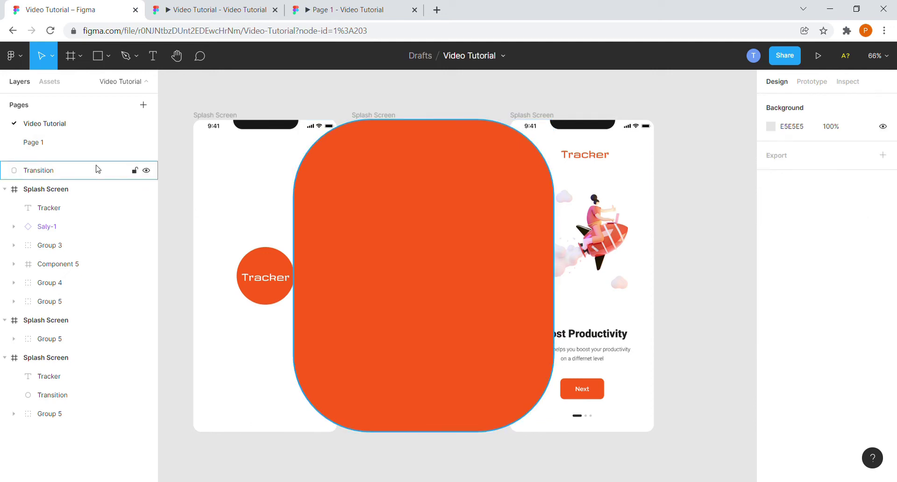
Step: Move the Transition layer into the middle Splash Screen frame, below Group 5
{"action": "left_click", "coordinate": [97, 170]}
{"action": "left_click_drag", "start_coordinate": [95, 173], "coordinate": [66, 335]}
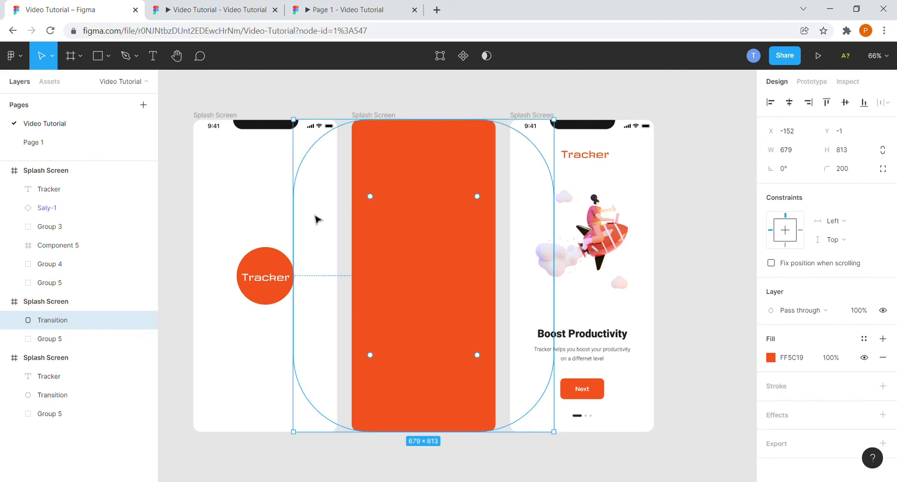
{"action": "left_click_drag", "start_coordinate": [86, 327], "coordinate": [83, 348]}
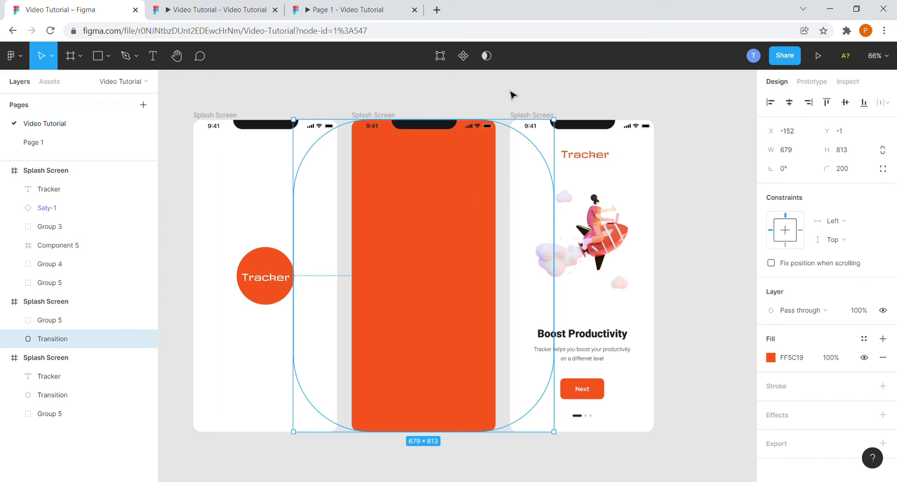
{"action": "left_click", "coordinate": [512, 94]}
Step: Preview the three frames with the UI hidden, then restore it and switch to Prototype
{"action": "scroll", "coordinate": [491, 190], "scroll_direction": "down", "scroll_amount": 3}
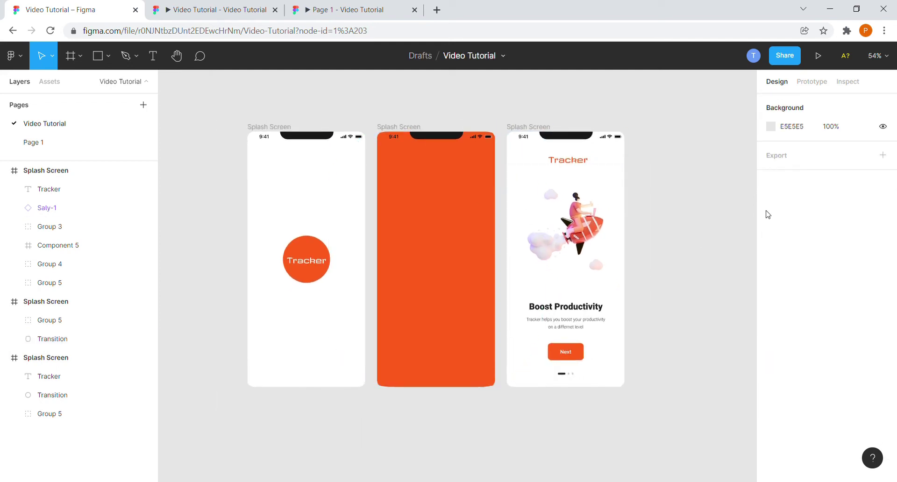
{"action": "right_click", "coordinate": [689, 247]}
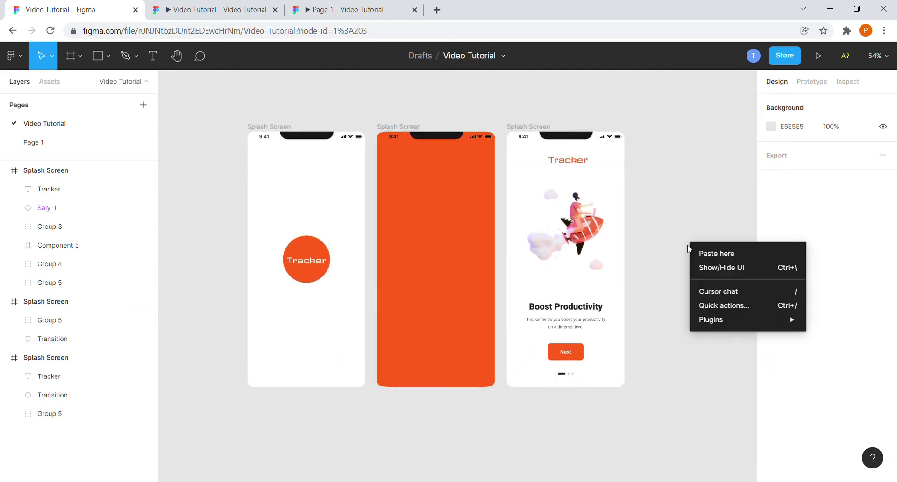
{"action": "left_click", "coordinate": [705, 266]}
{"action": "scroll", "coordinate": [291, 152], "scroll_direction": "up", "scroll_amount": 3}
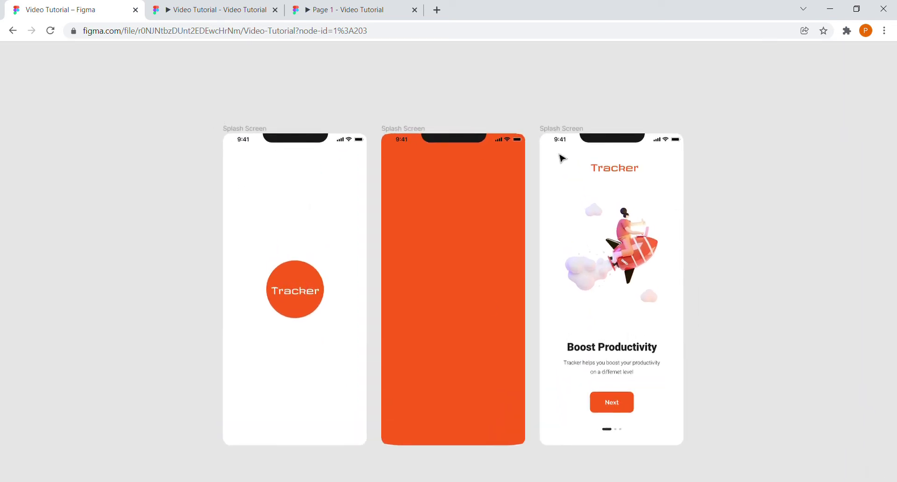
{"action": "right_click", "coordinate": [725, 166]}
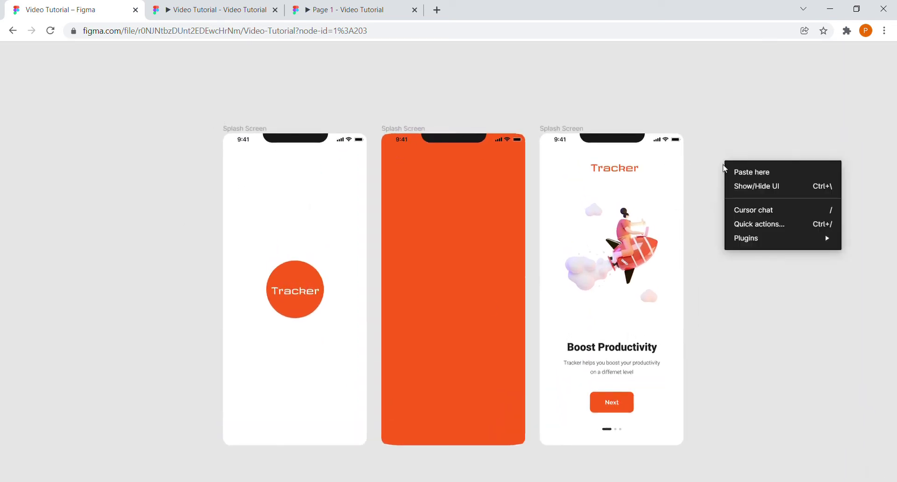
{"action": "left_click", "coordinate": [732, 191]}
{"action": "scroll", "coordinate": [383, 213], "scroll_direction": "down", "scroll_amount": 2}
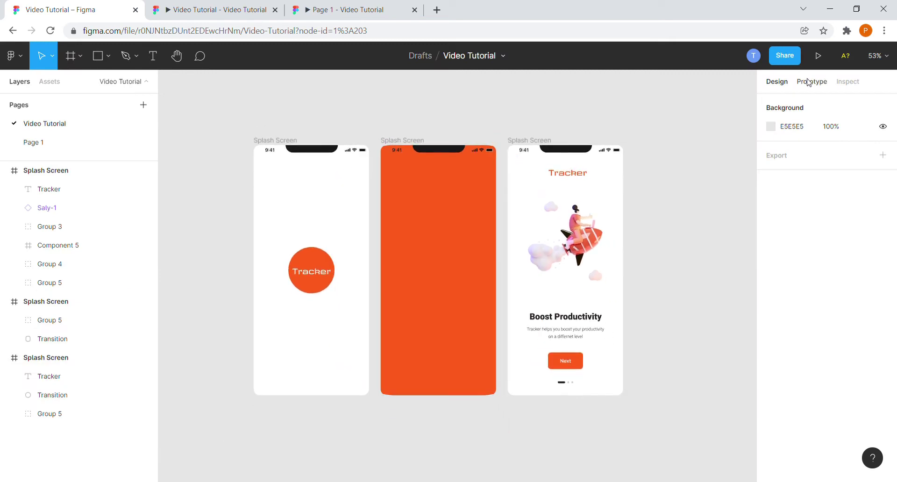
{"action": "left_click", "coordinate": [812, 81]}
Step: Link the first screen to the orange screen: After delay 400ms, Smart animate
{"action": "left_click", "coordinate": [285, 140]}
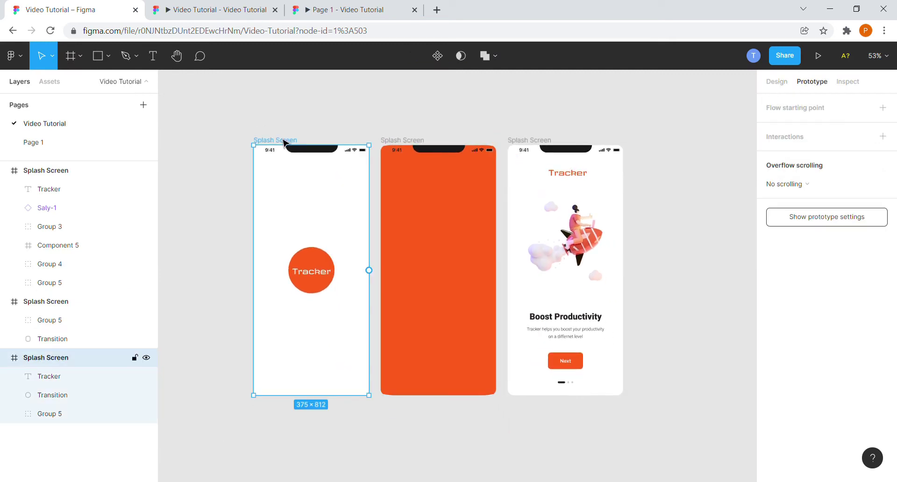
{"action": "left_click_drag", "start_coordinate": [369, 270], "coordinate": [388, 272]}
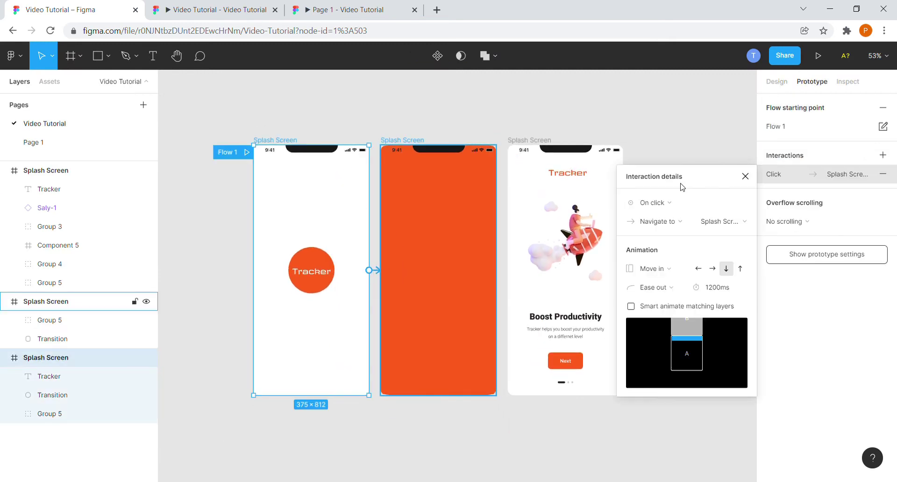
{"action": "left_click", "coordinate": [666, 206]}
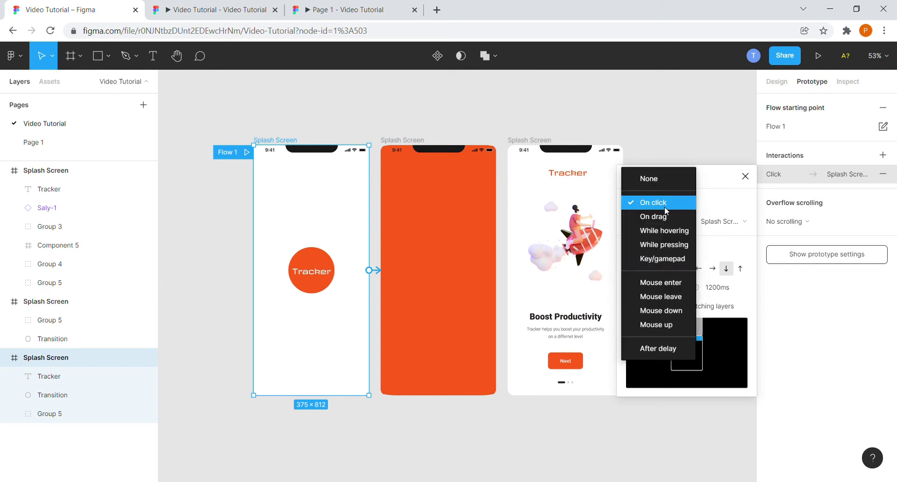
{"action": "left_click", "coordinate": [671, 349]}
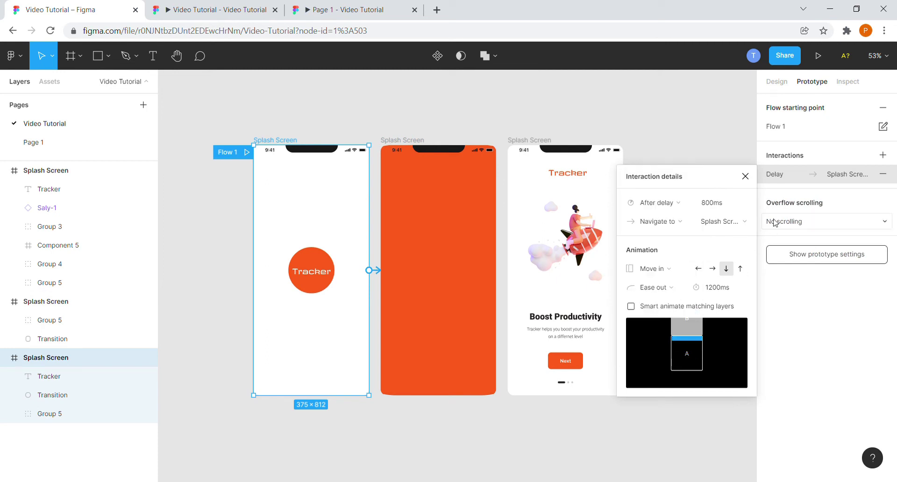
{"action": "left_click", "coordinate": [705, 206]}
{"action": "type", "text": "400"}
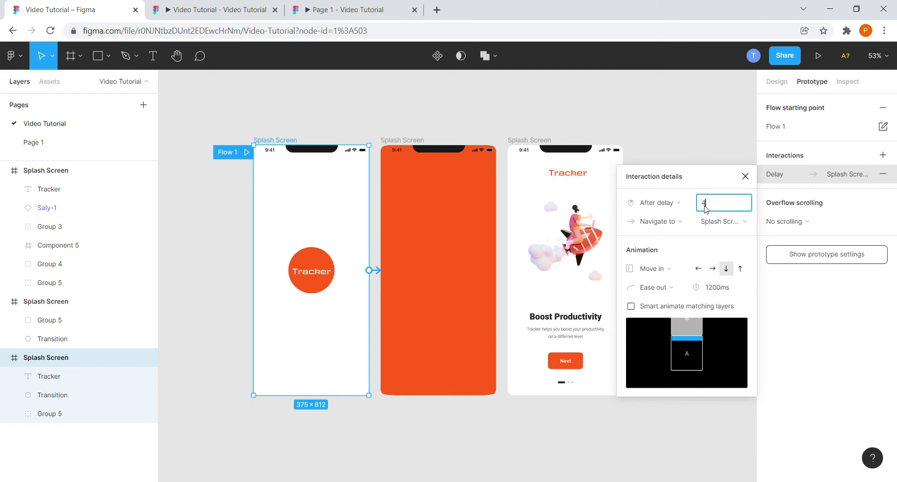
{"action": "left_click", "coordinate": [652, 278]}
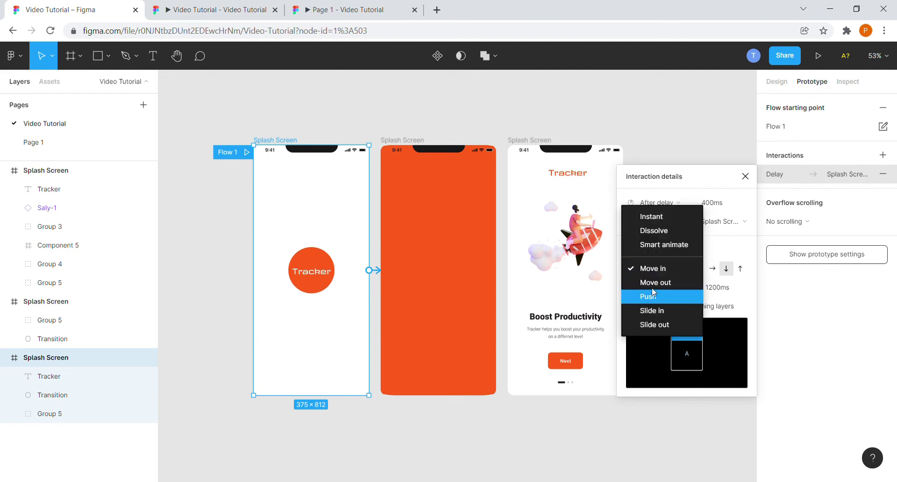
{"action": "left_click", "coordinate": [665, 249]}
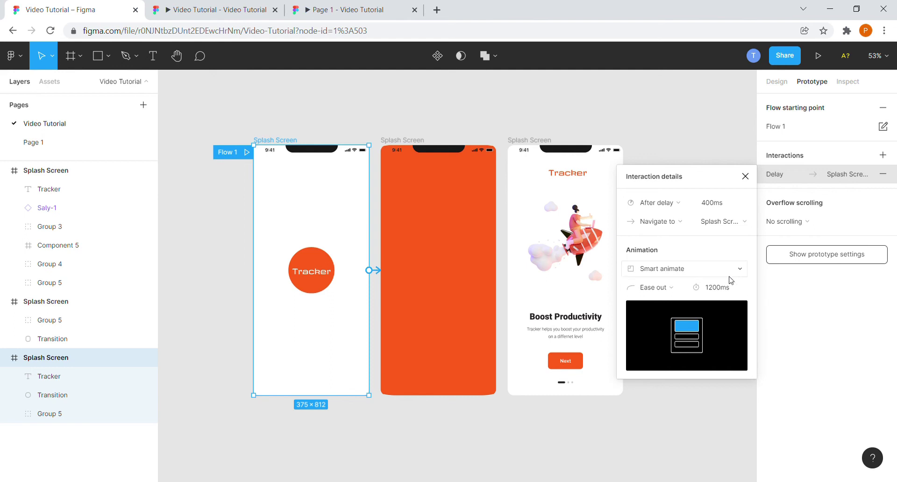
Step: Use a 600ms custom easing curve shaped to 0.39, -0.19, 1, 0.2
{"action": "left_click", "coordinate": [654, 287]}
{"action": "left_click", "coordinate": [662, 374]}
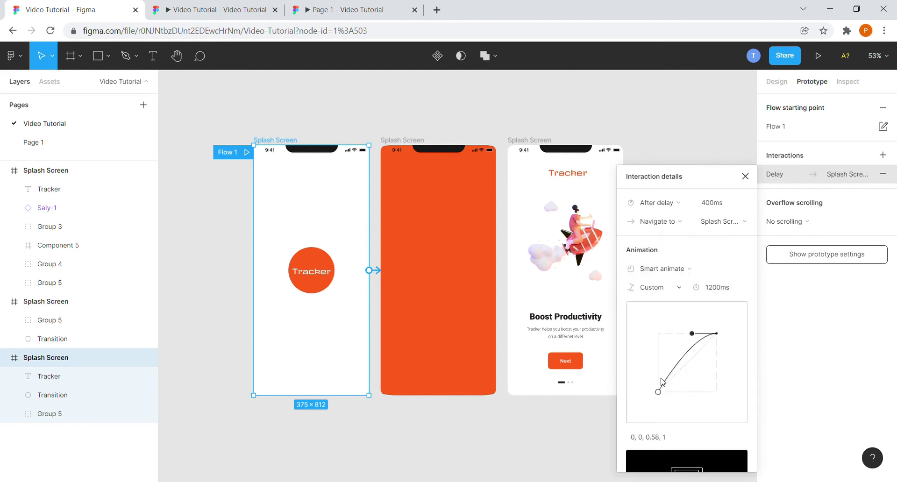
{"action": "left_click", "coordinate": [717, 288]}
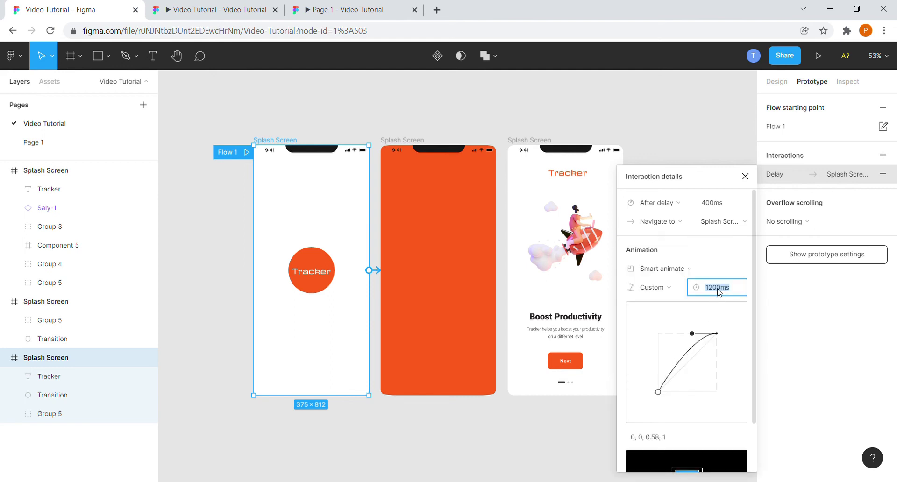
{"action": "type", "text": "600"}
{"action": "scroll", "coordinate": [747, 303], "scroll_direction": "down", "scroll_amount": 2}
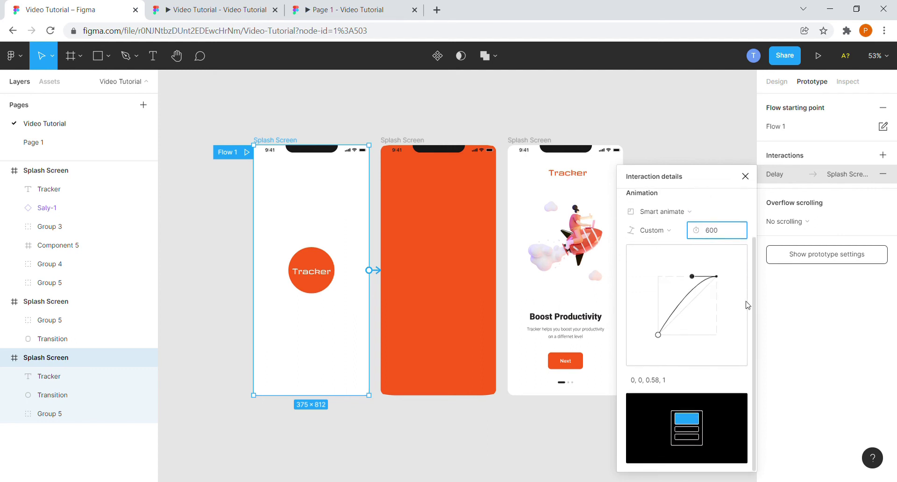
{"action": "left_click_drag", "start_coordinate": [692, 277], "coordinate": [718, 326]}
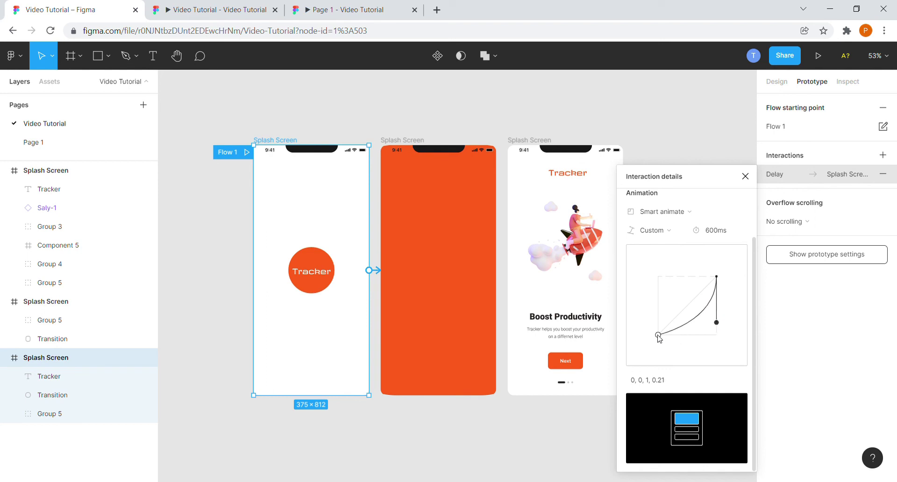
{"action": "left_click_drag", "start_coordinate": [658, 335], "coordinate": [679, 346]}
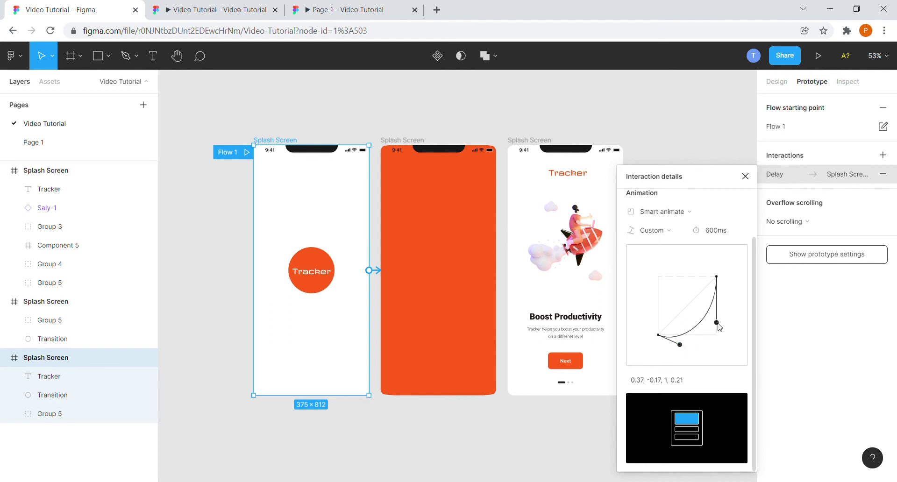
{"action": "left_click_drag", "start_coordinate": [718, 326], "coordinate": [682, 348]}
{"action": "scroll", "coordinate": [732, 279], "scroll_direction": "up", "scroll_amount": 3}
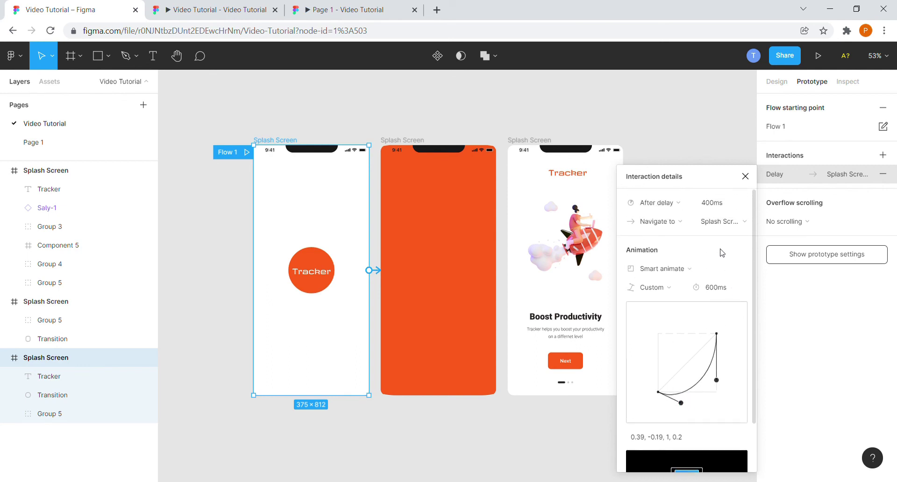
Step: Link the orange screen to the Boost Productivity screen, triggered After delay 200ms
{"action": "left_click", "coordinate": [745, 176]}
{"action": "left_click", "coordinate": [582, 117]}
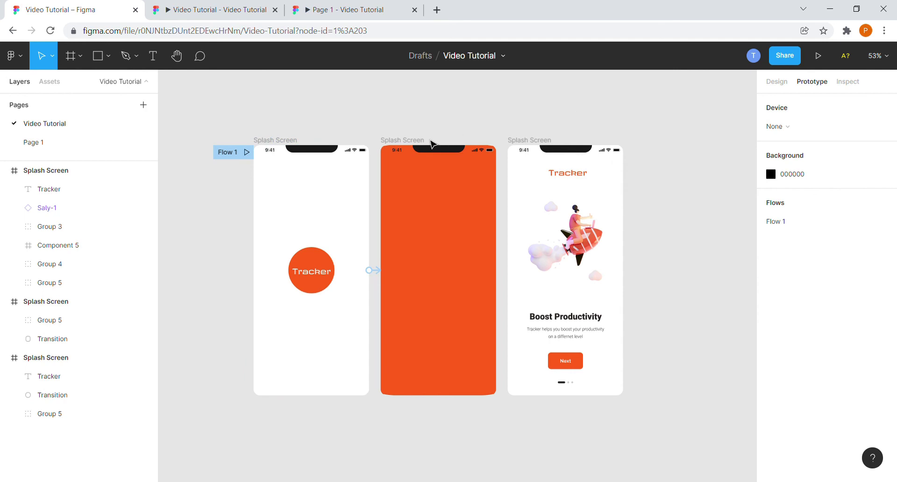
{"action": "left_click", "coordinate": [429, 140]}
{"action": "left_click_drag", "start_coordinate": [496, 270], "coordinate": [515, 277]}
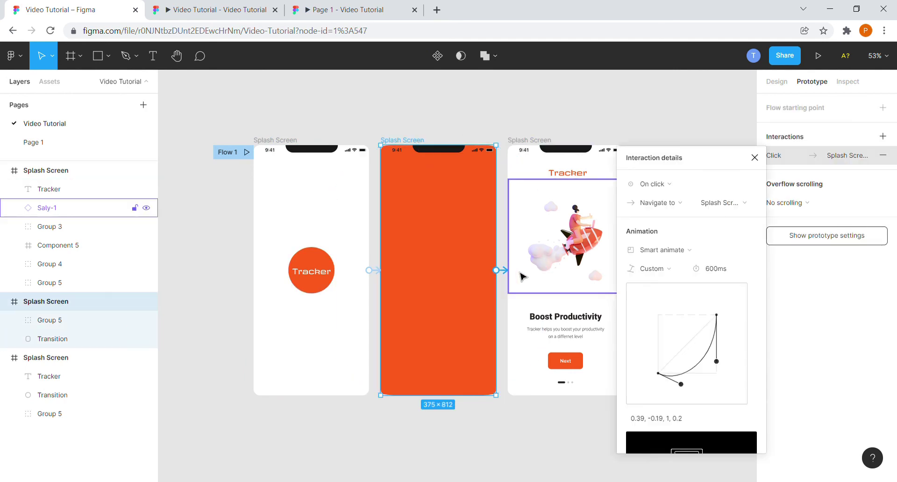
{"action": "left_click", "coordinate": [680, 184]}
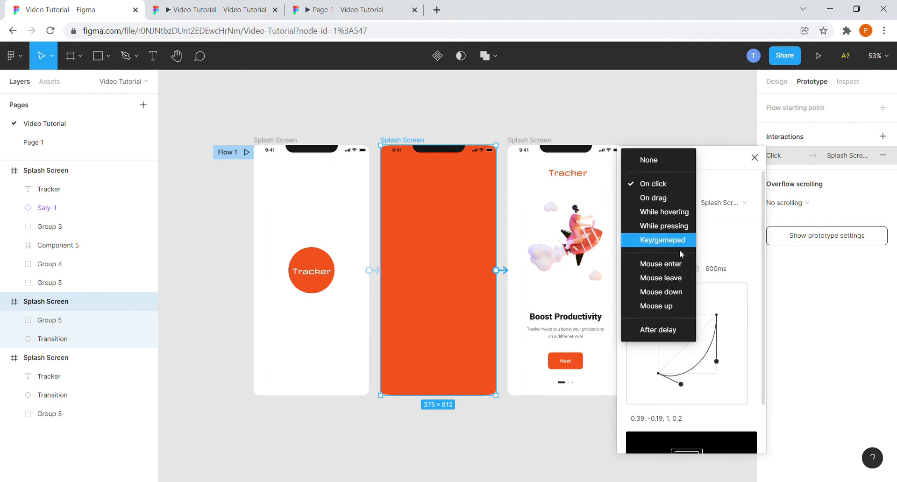
{"action": "left_click", "coordinate": [660, 330]}
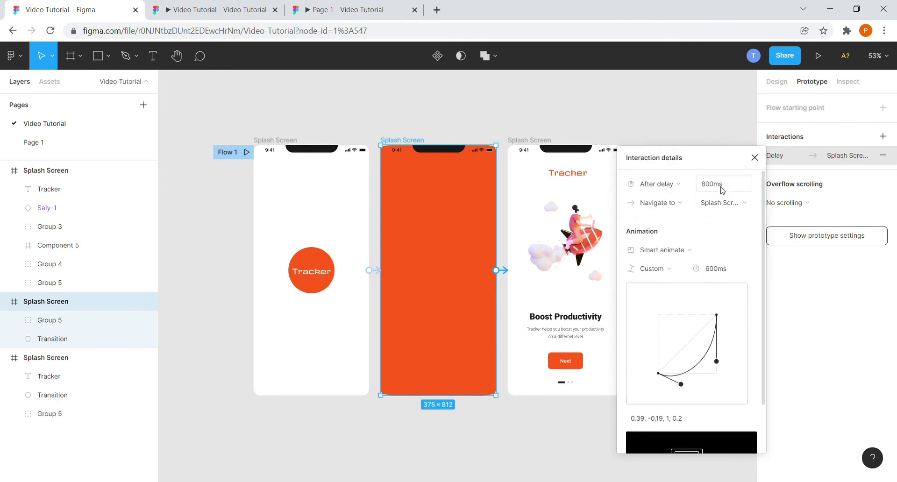
{"action": "left_click", "coordinate": [711, 186]}
{"action": "type", "text": "2"}
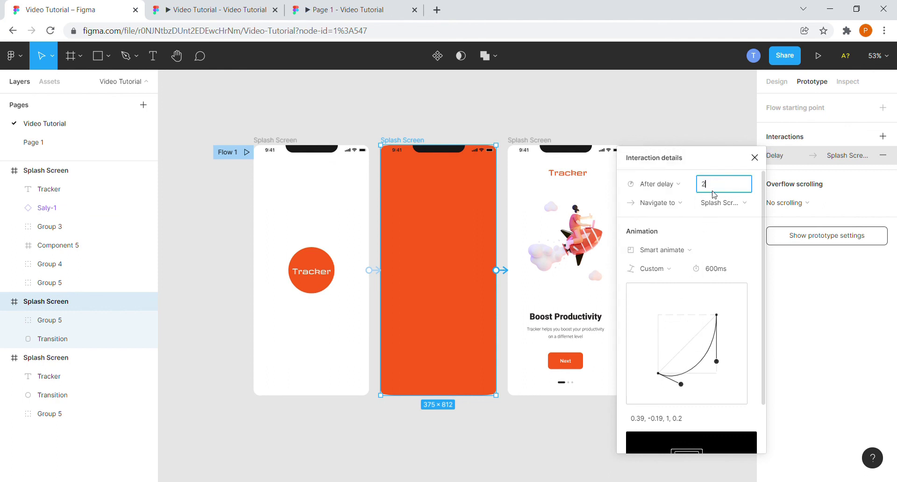
{"action": "type", "text": "00"}
Step: Set the animation to Move in downward with Ease out over 1200ms
{"action": "left_click", "coordinate": [663, 250]}
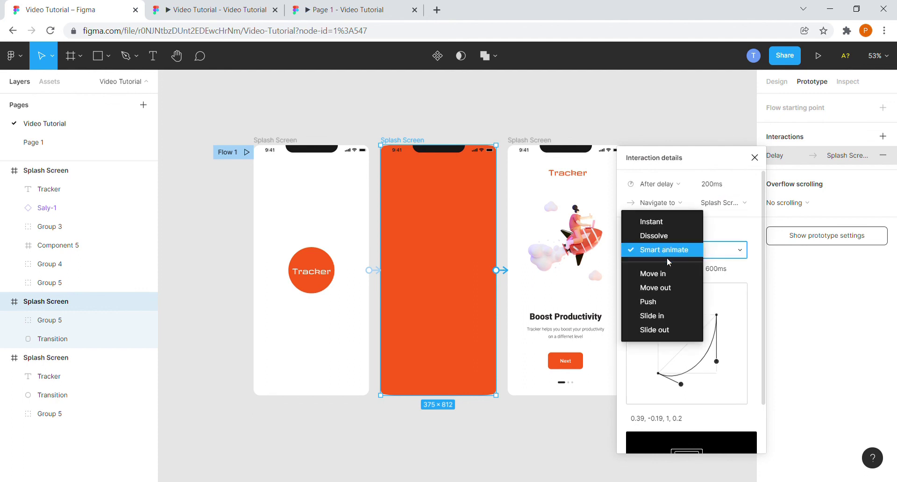
{"action": "left_click", "coordinate": [666, 275]}
{"action": "left_click", "coordinate": [665, 270]}
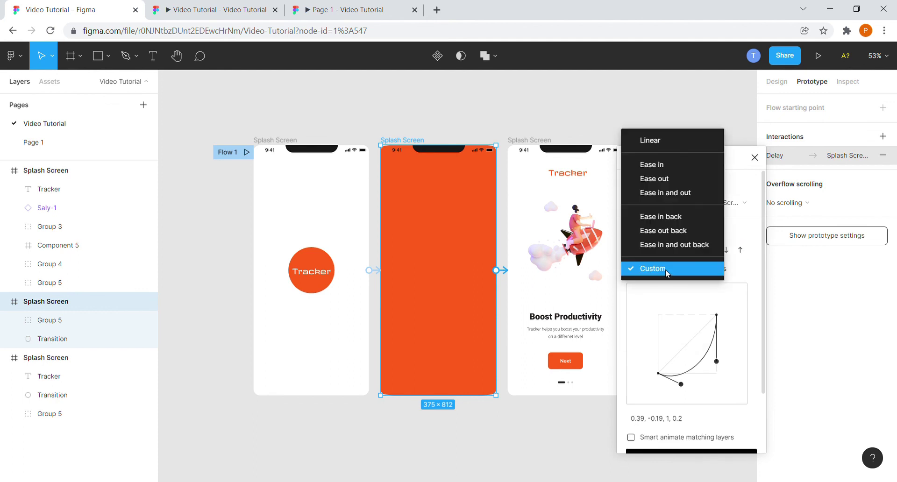
{"action": "left_click", "coordinate": [654, 177]}
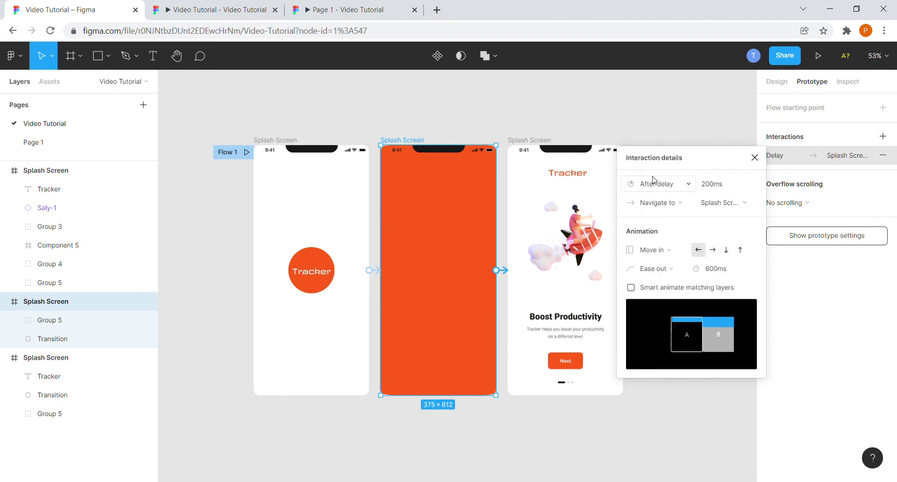
{"action": "left_click", "coordinate": [716, 270]}
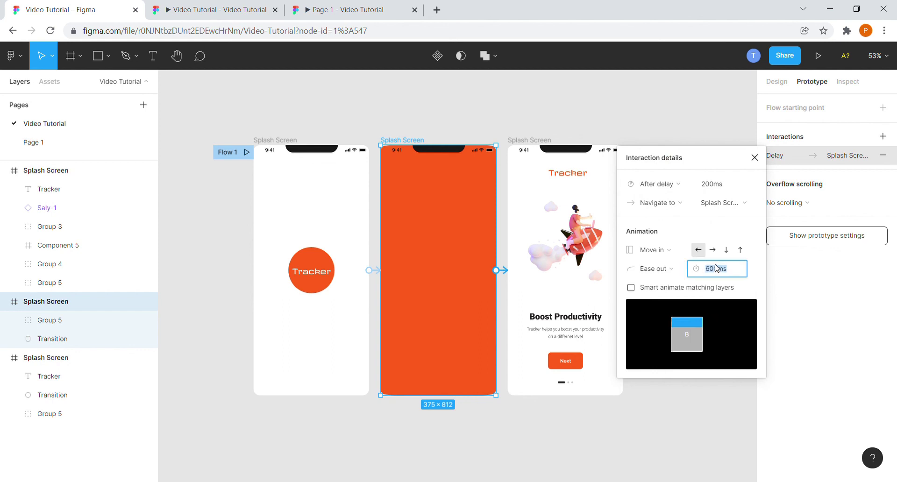
{"action": "type", "text": "1200"}
{"action": "key", "text": "Return"}
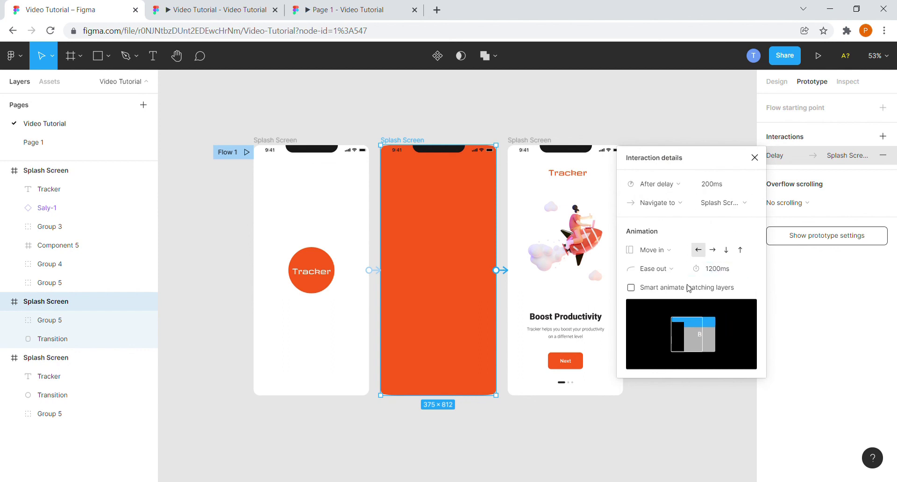
{"action": "left_click", "coordinate": [712, 250]}
{"action": "left_click", "coordinate": [726, 251]}
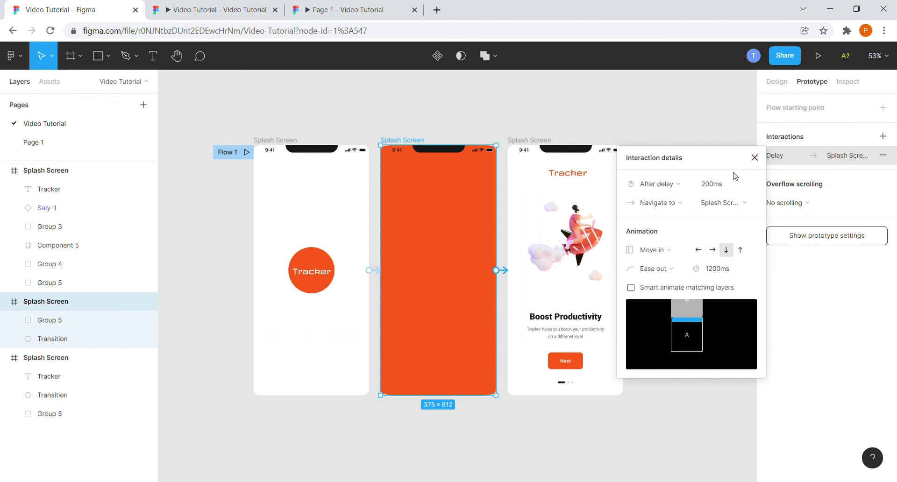
{"action": "left_click", "coordinate": [754, 158]}
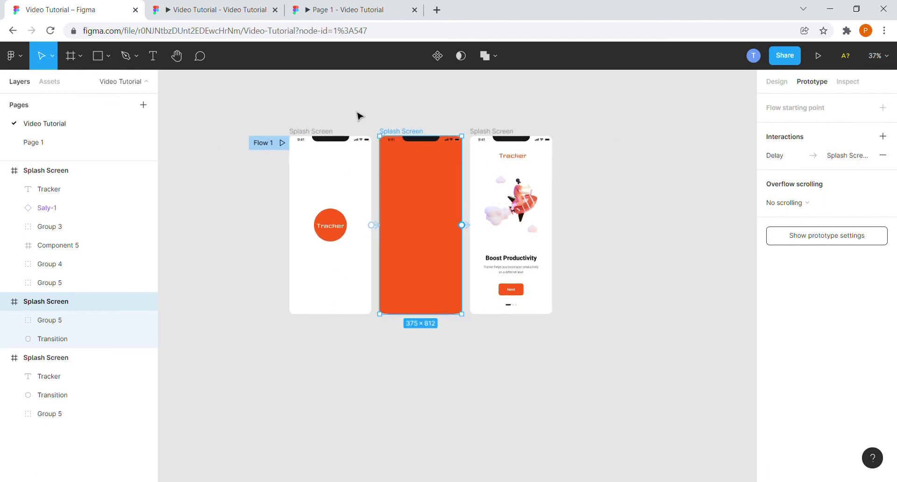
Step: Run the Flow 1 prototype in Present mode from the first Splash Screen
{"action": "scroll", "coordinate": [338, 142], "scroll_direction": "up", "scroll_amount": 1}
{"action": "left_click", "coordinate": [343, 134]}
{"action": "left_click", "coordinate": [278, 148]}
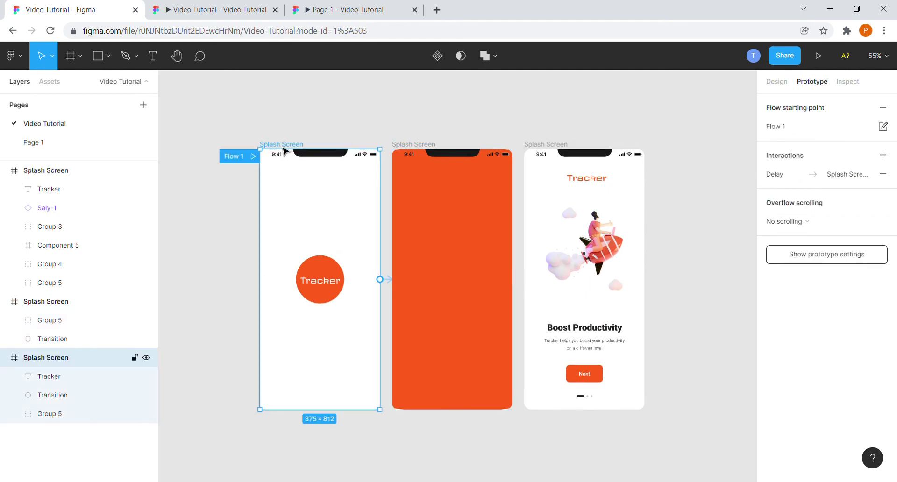